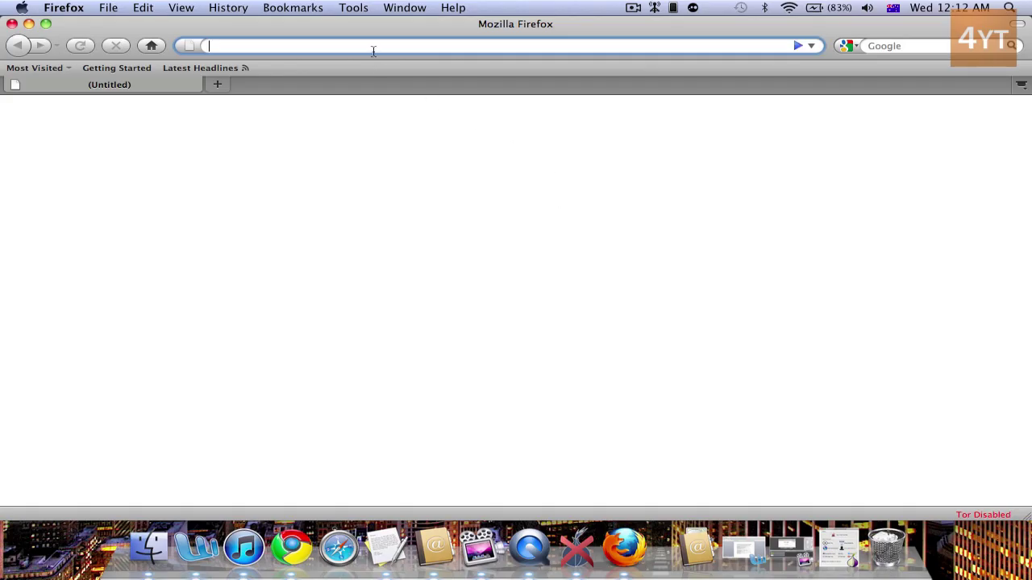
text(WWW.GOOGLE.CO)
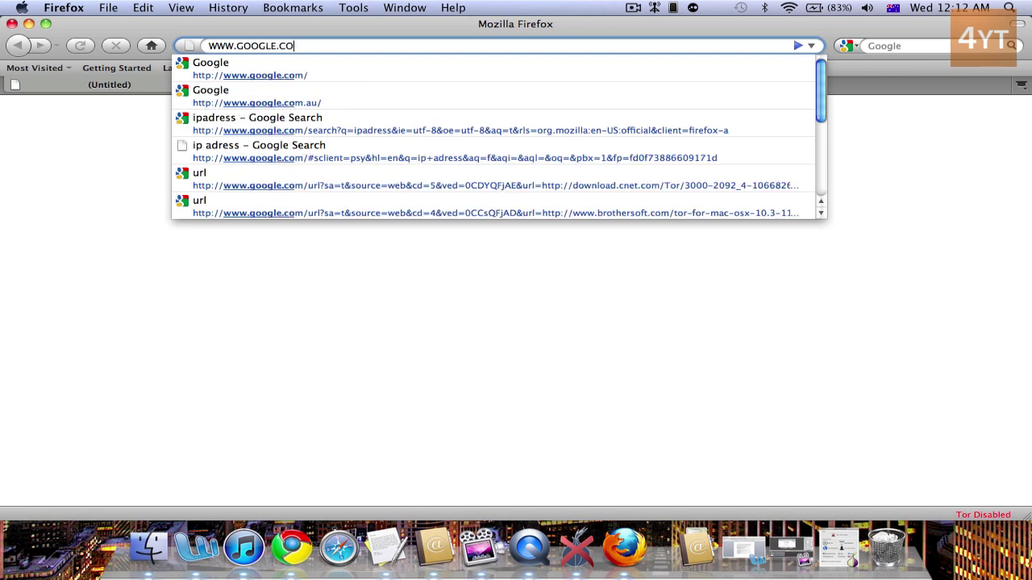
text(M)
key(Return)
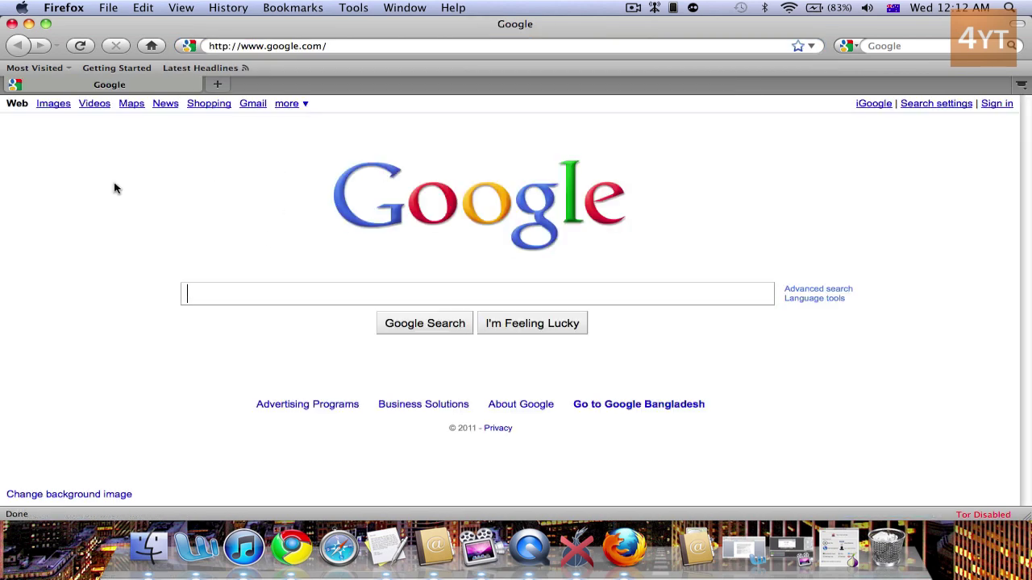
key(super+t)
text(youtube)
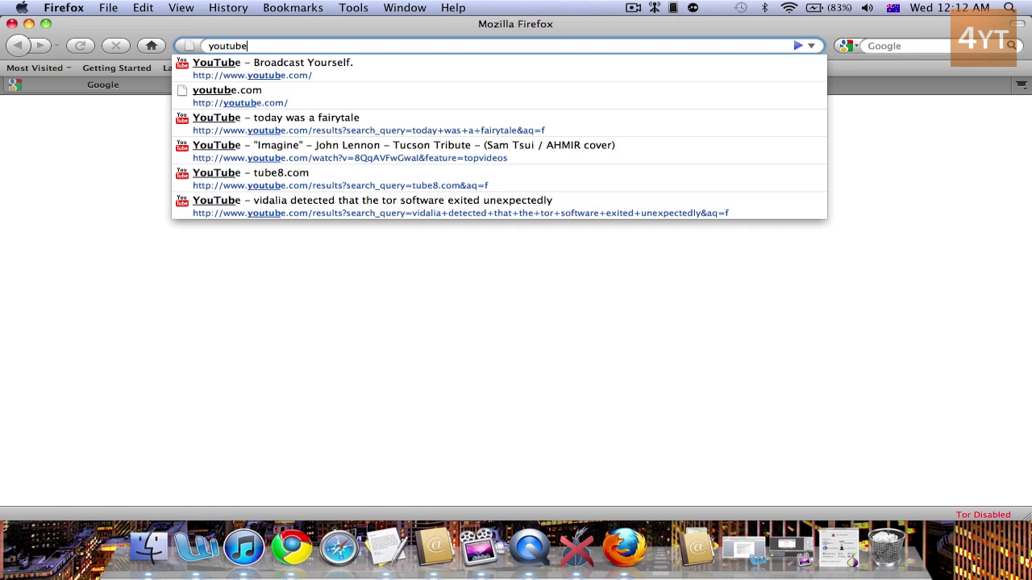
text(.com)
key(Return)
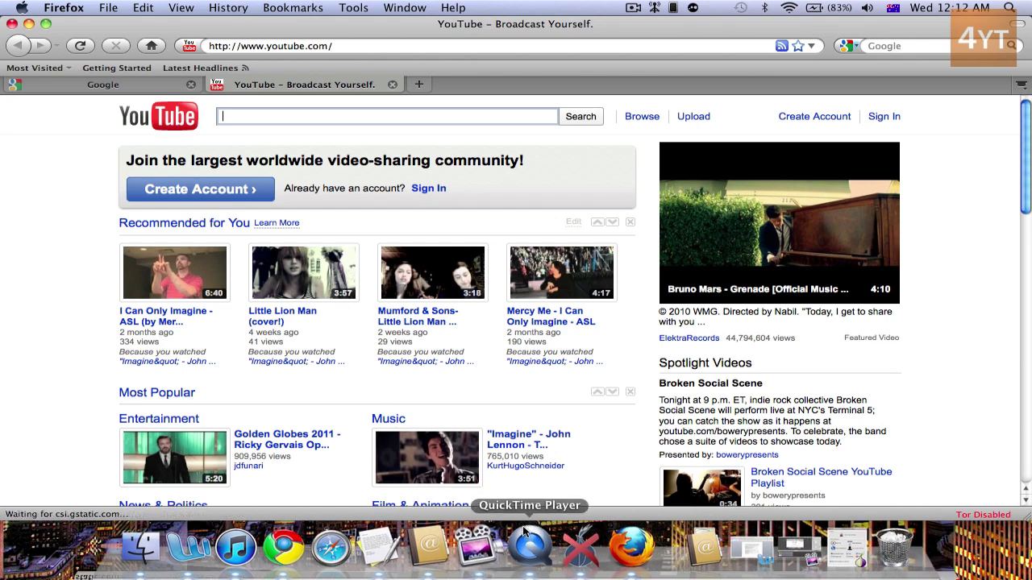
click(568, 545)
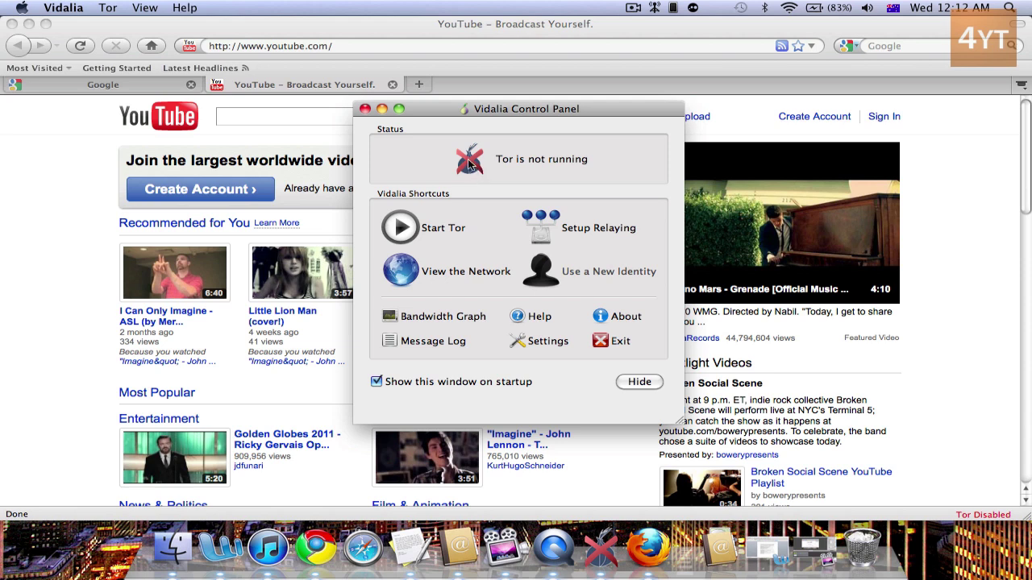
Start Tor from the Vidalia Control Panel and let it connect
click(401, 229)
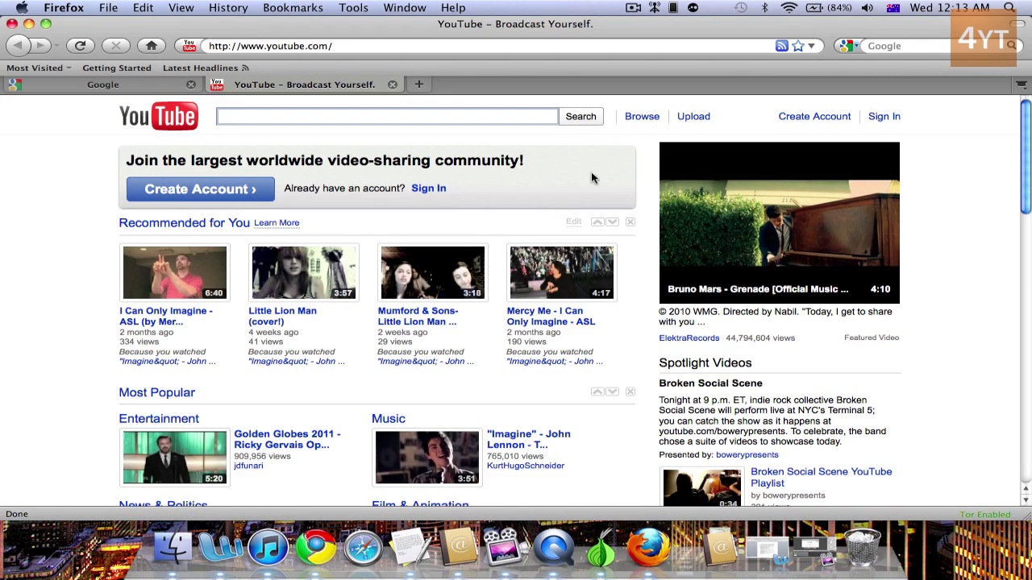
click(418, 84)
text(www.google.com)
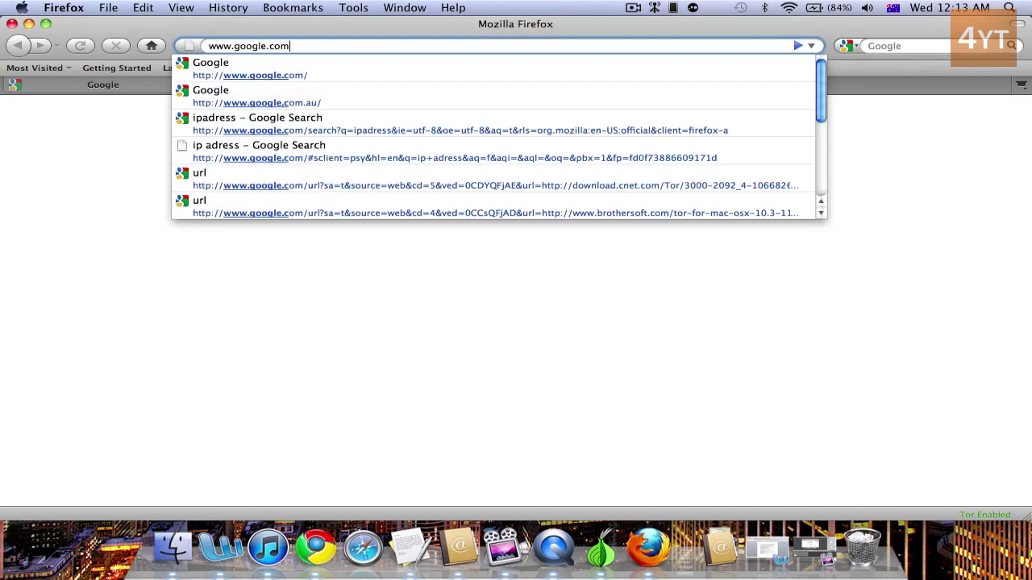
key(Return)
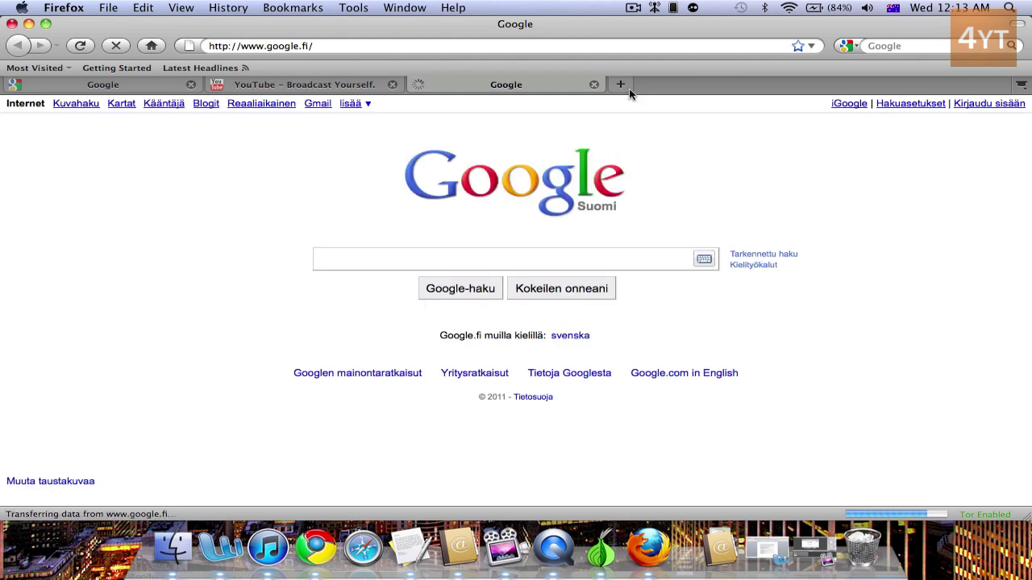
click(622, 83)
text(youtube.om)
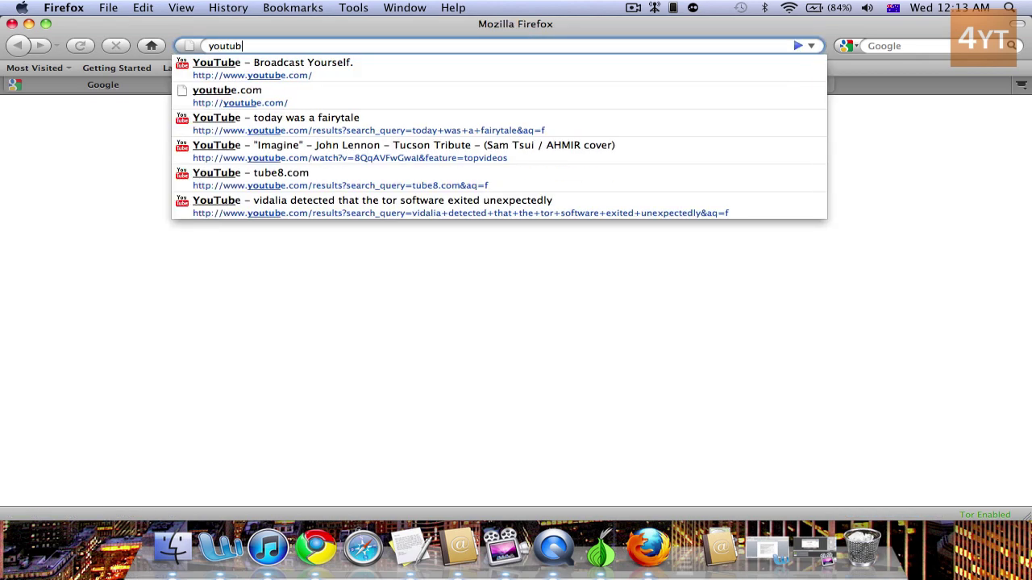
text(om)
key(Return)
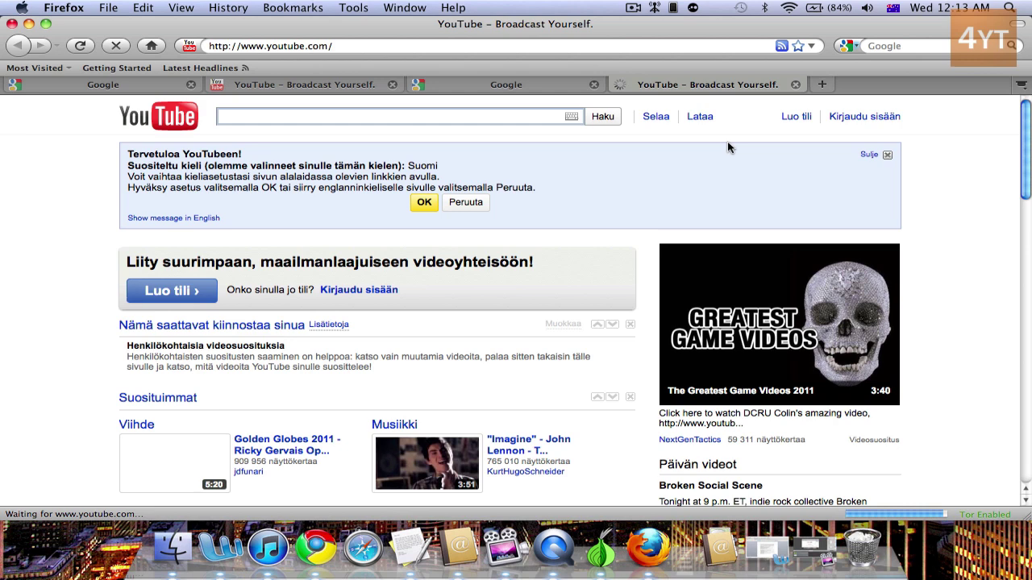
Switch between the new Google and YouTube tabs to compare their Finnish versions
click(568, 87)
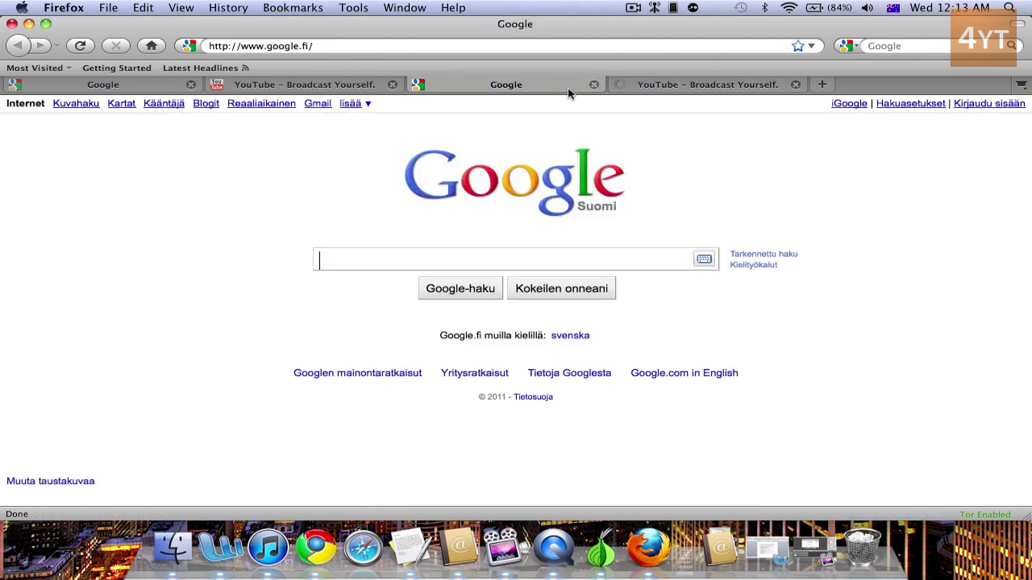
click(704, 87)
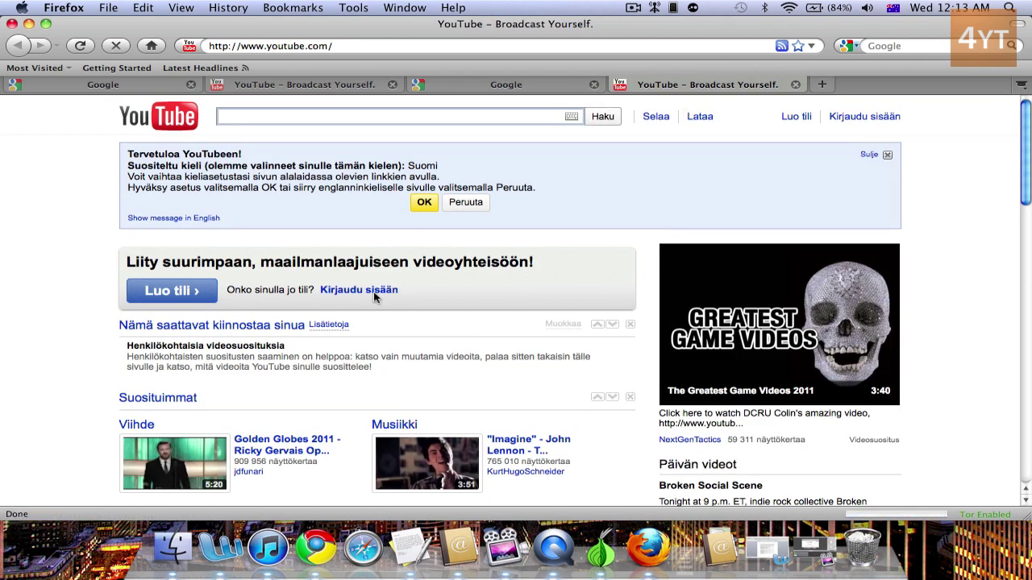
click(484, 85)
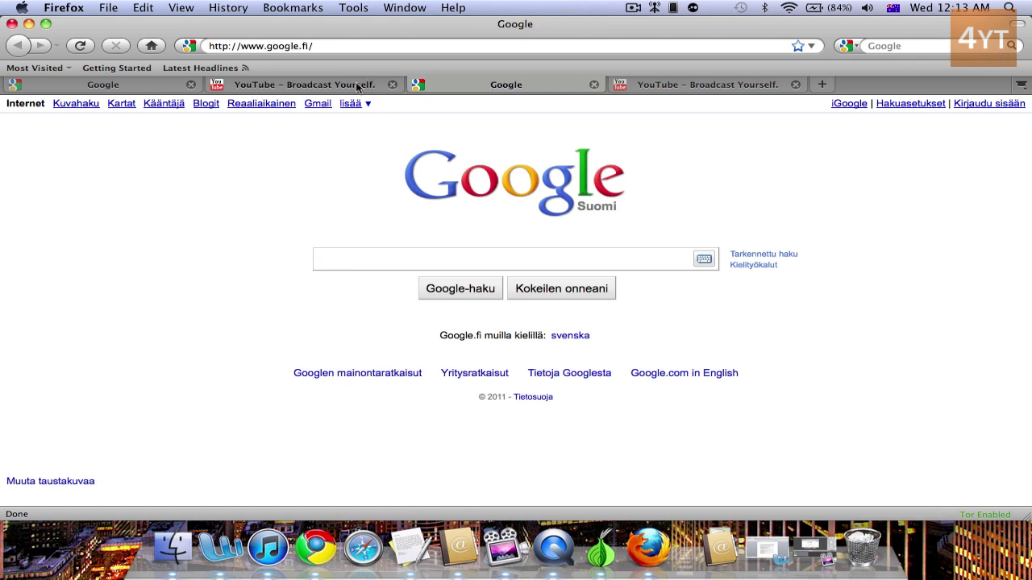
Close the first Google tab, turn Tor off, and quit Firefox closing all three tabs
click(191, 86)
click(11, 23)
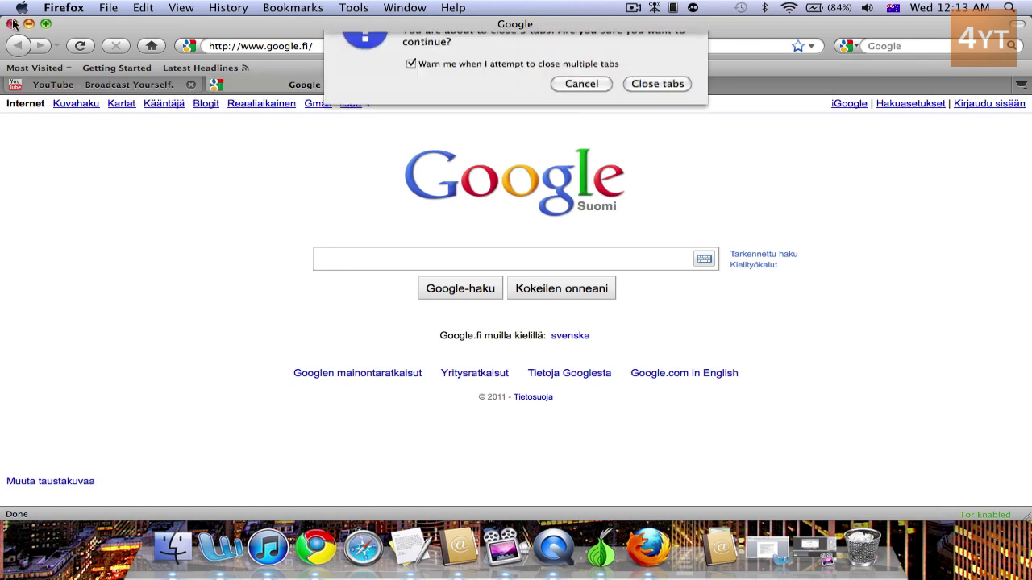
click(645, 125)
click(601, 110)
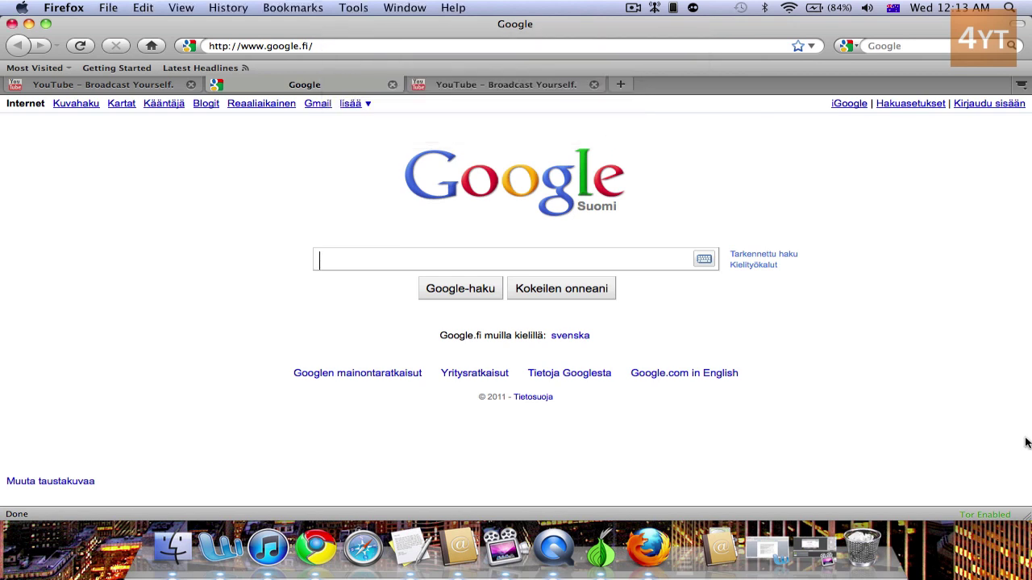
click(997, 515)
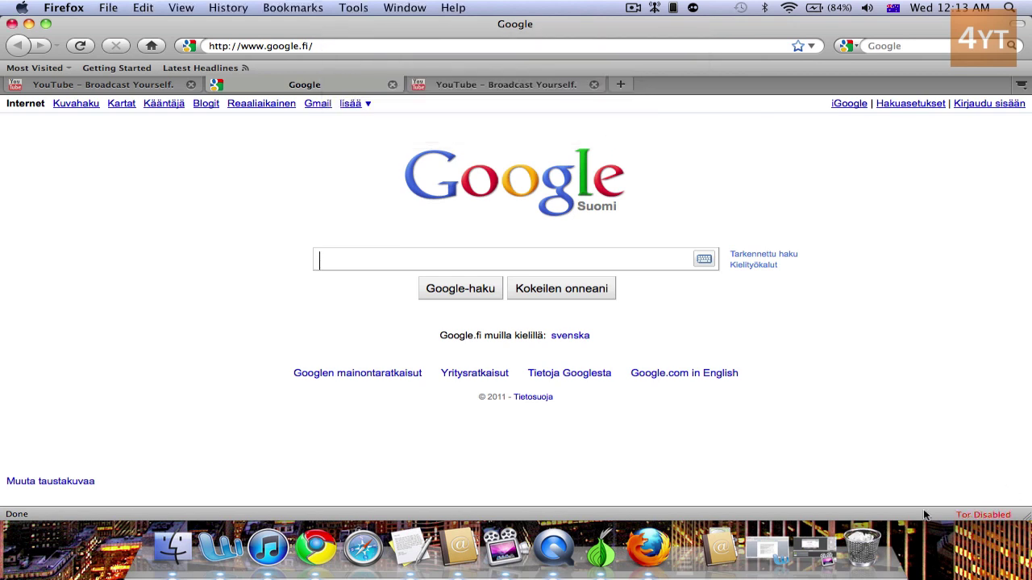
click(12, 24)
click(649, 123)
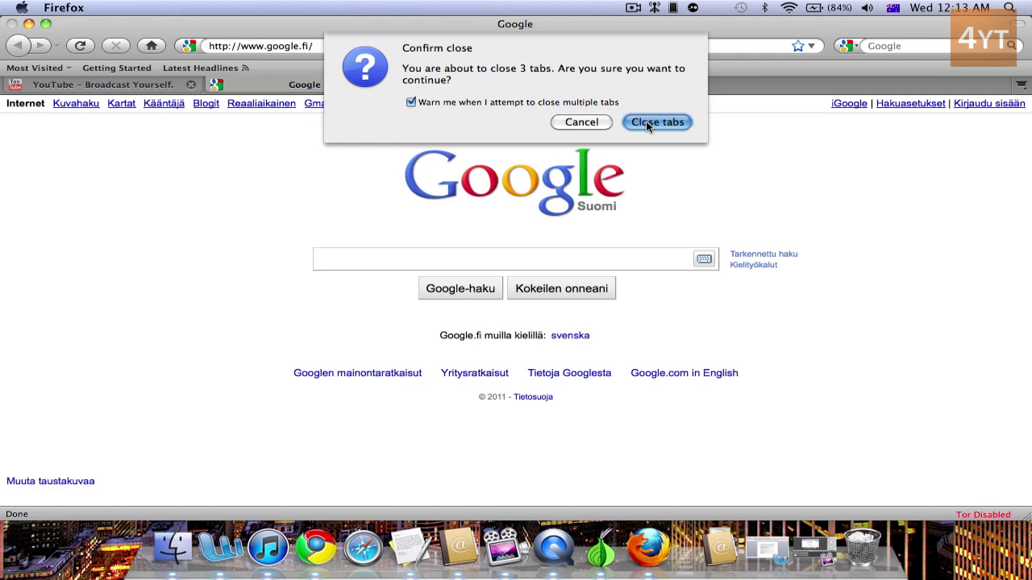
Move the Vidalia panel aside and open the FILES REQUIRED FOR TOR SETUP folder
click(273, 309)
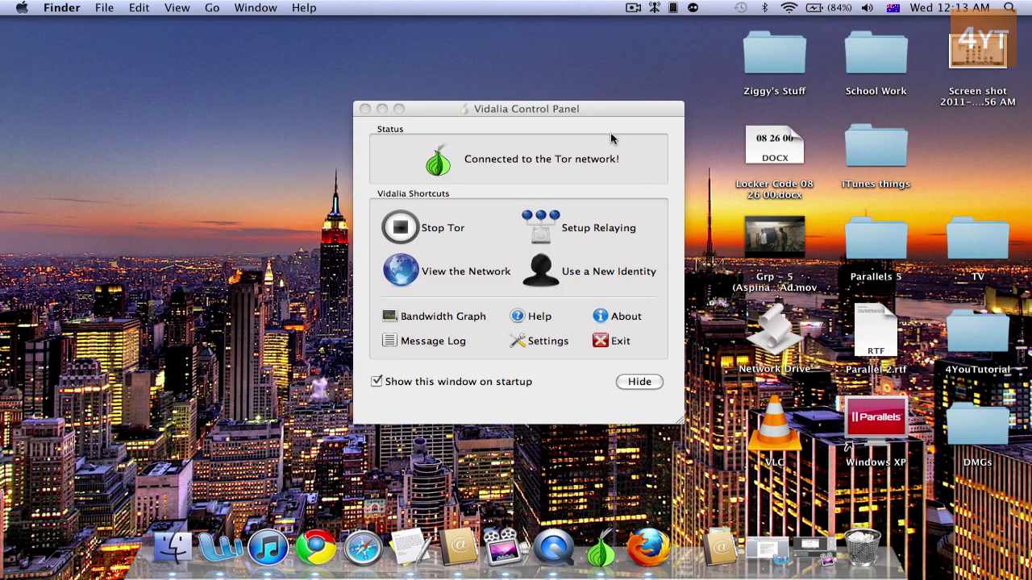
drag(586, 108, 500, 91)
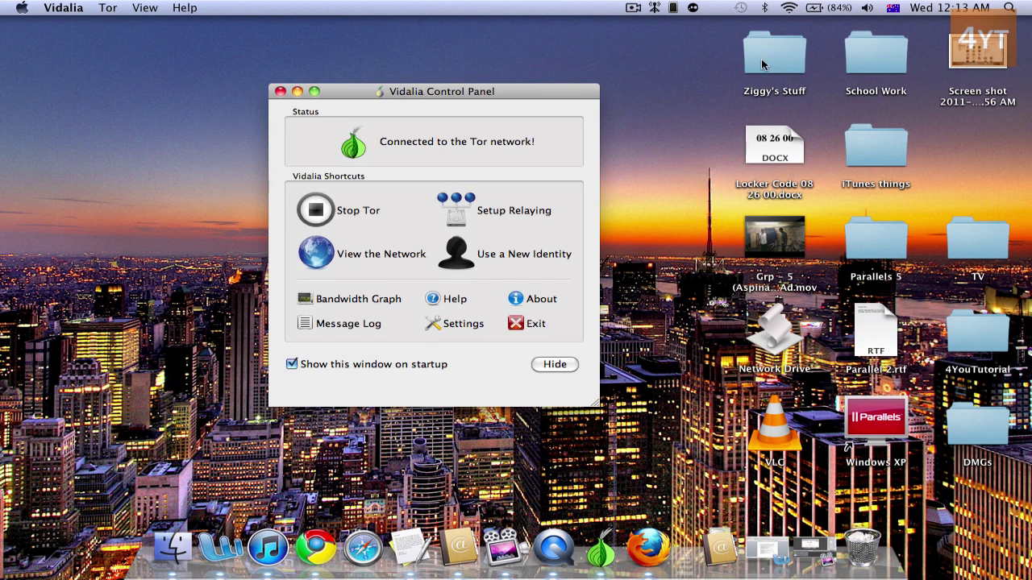
drag(506, 94, 786, 58)
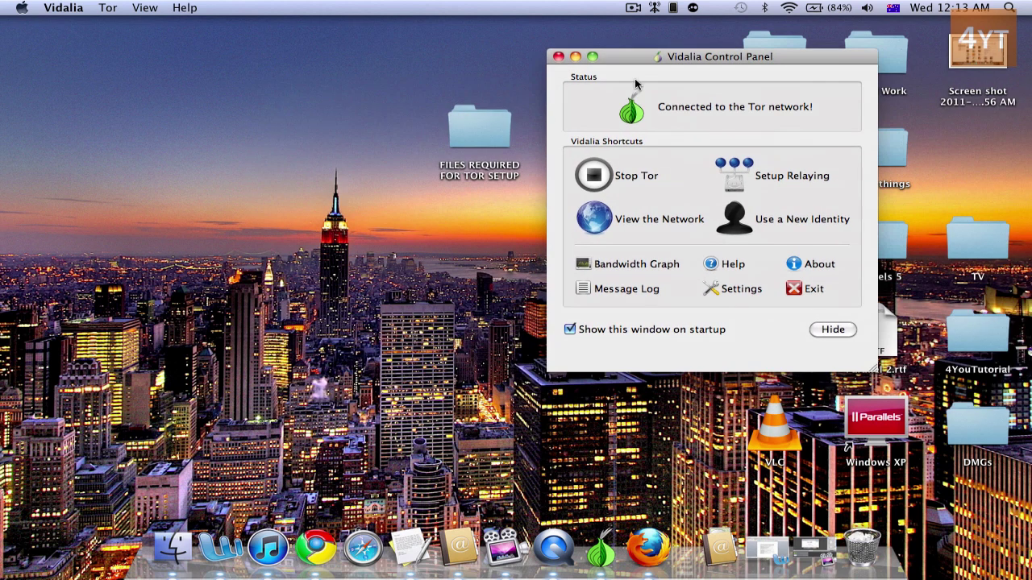
double_click(487, 133)
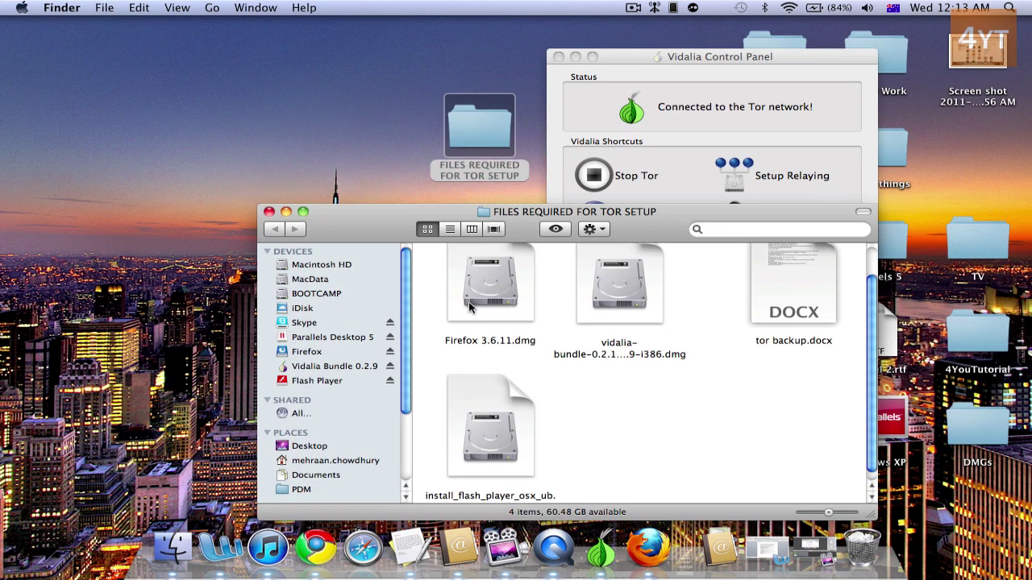
Open tor backup.docx and select its lines from '# Try for at most' to 'NumEntryGuards 8'
double_click(790, 266)
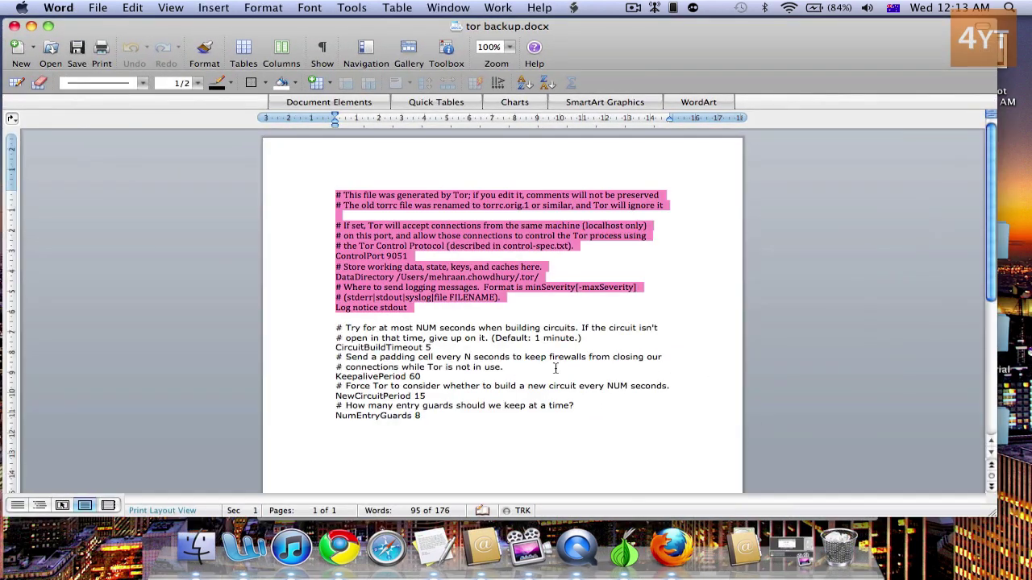
click(427, 418)
drag(391, 395, 337, 328)
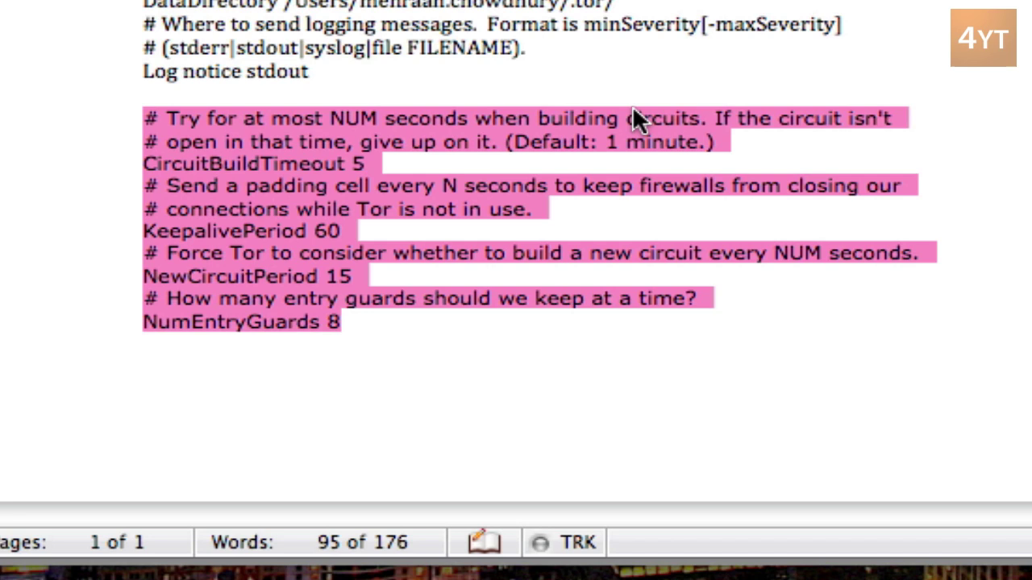
click(490, 337)
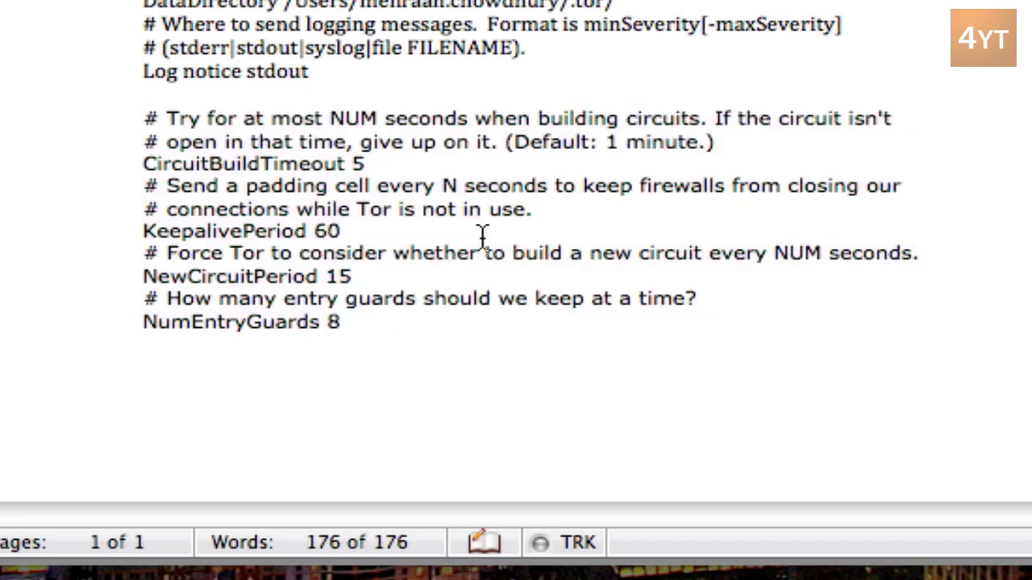
drag(374, 323, 133, 125)
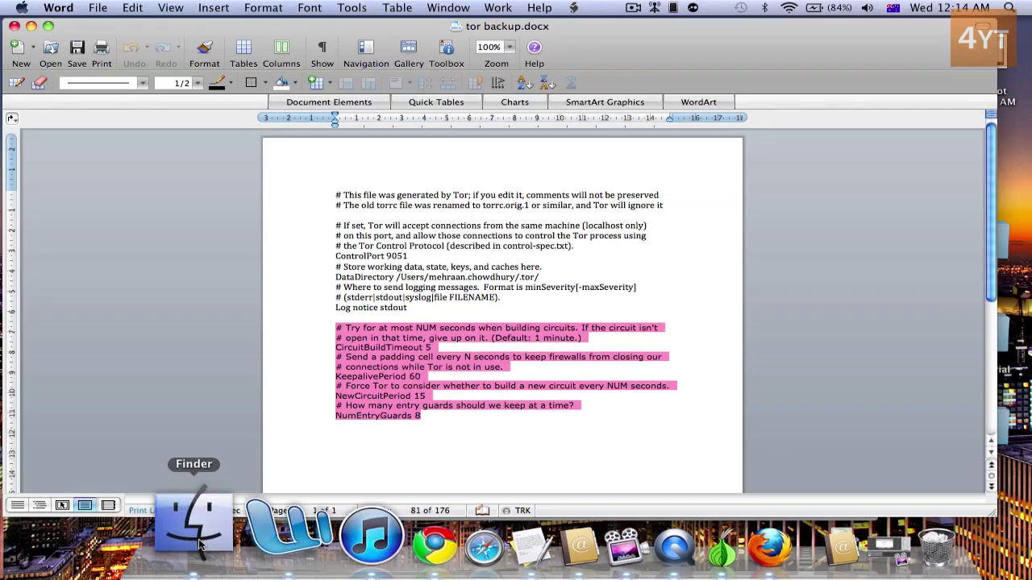
click(198, 547)
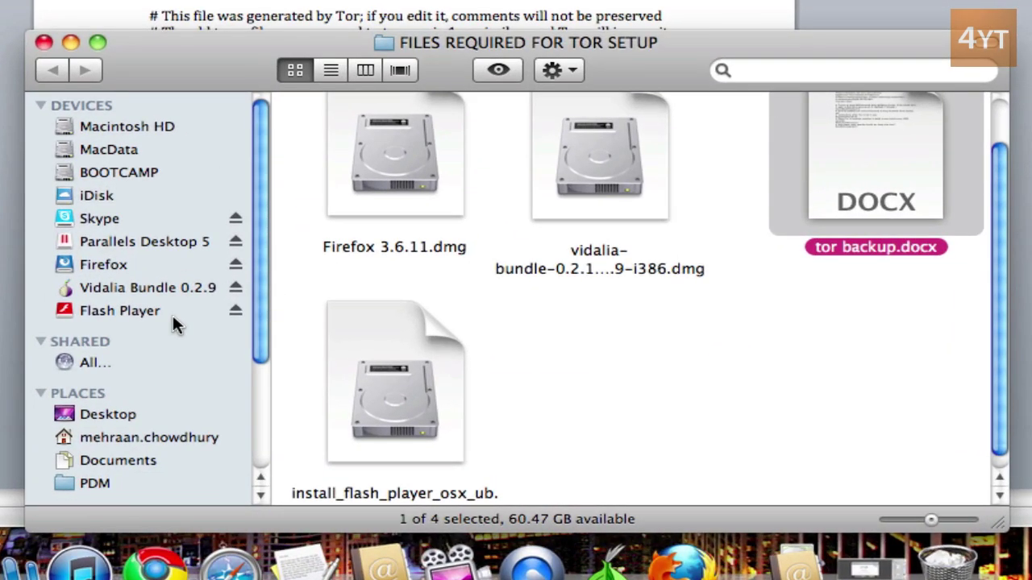
Go to the home folder, open Library, and scroll to find the Vidalia folder
scroll(172, 322, down, 3)
click(154, 397)
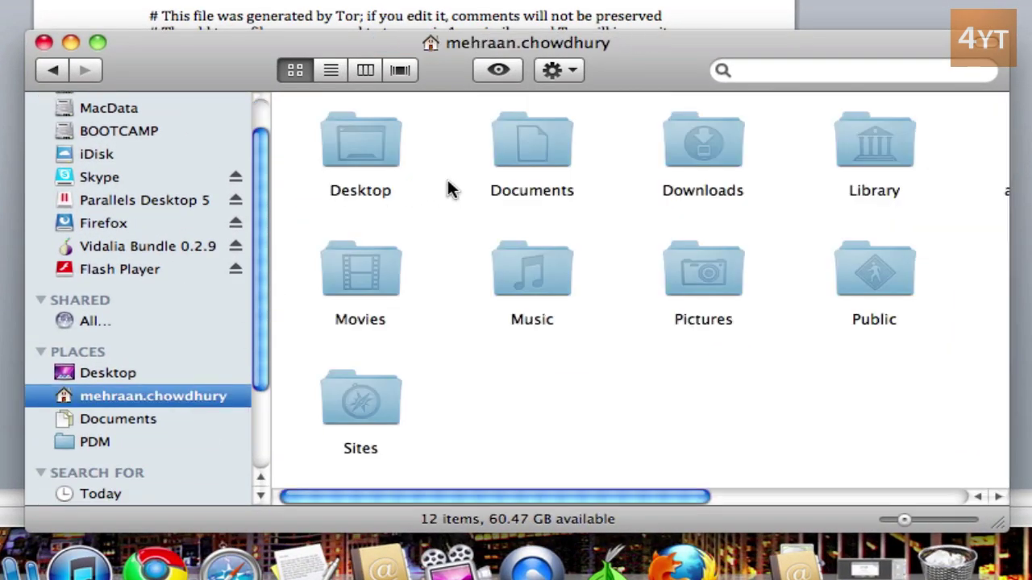
double_click(894, 141)
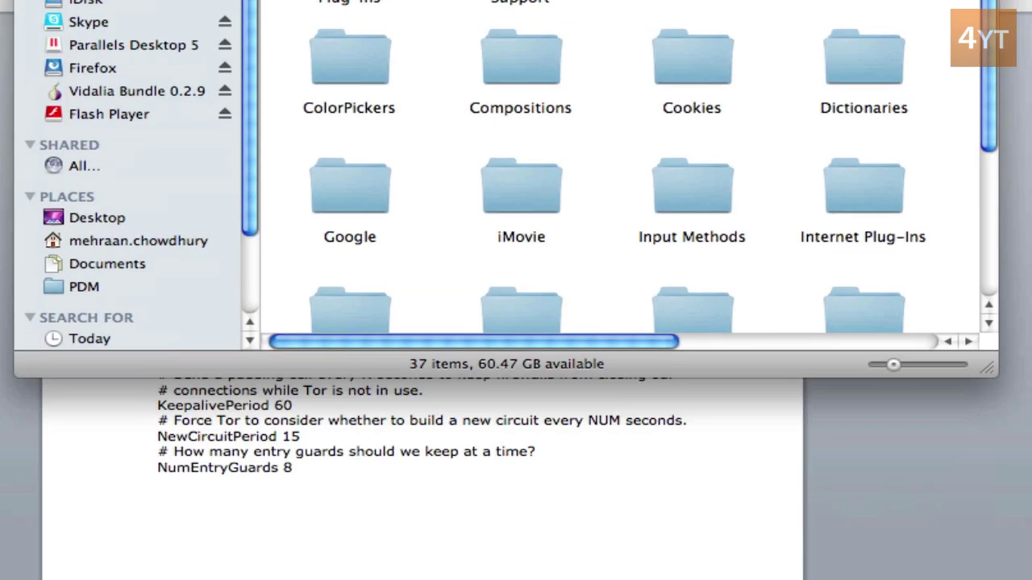
scroll(645, 347, down, 8)
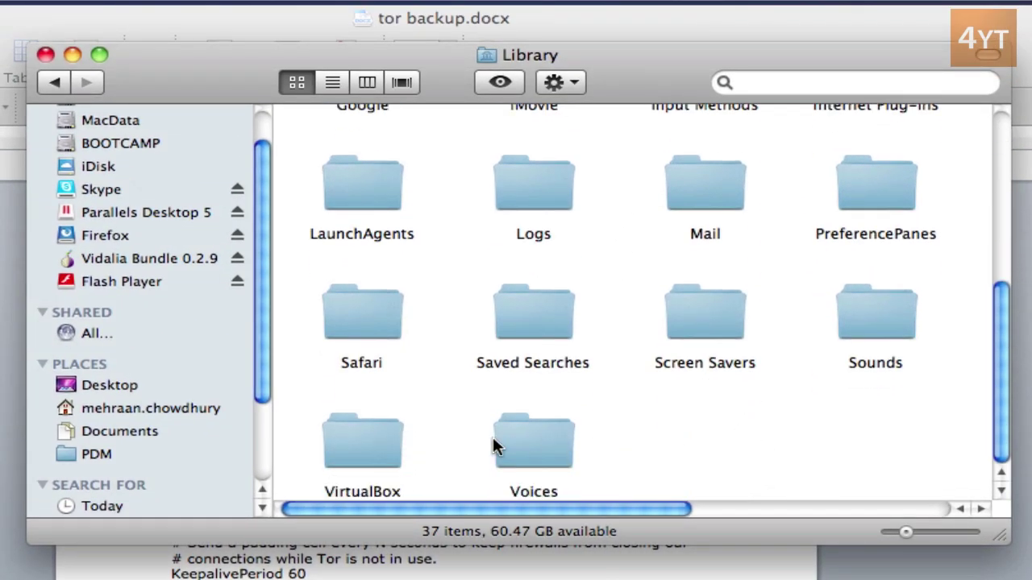
click(367, 450)
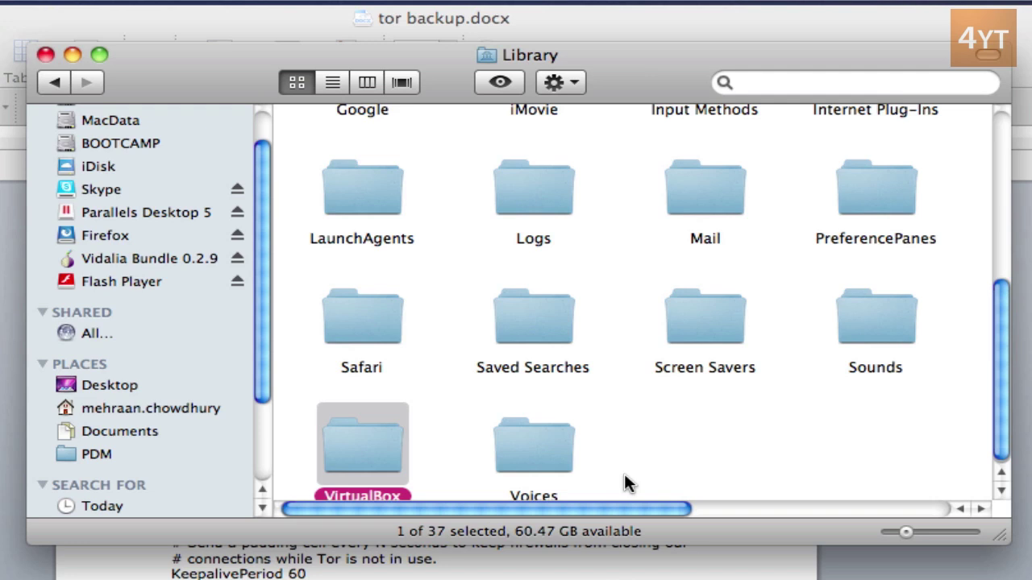
scroll(626, 481, up, 10)
Open the Vidalia folder's torrc in TextEdit and replace all its text with the copied tuning settings
text(vid)
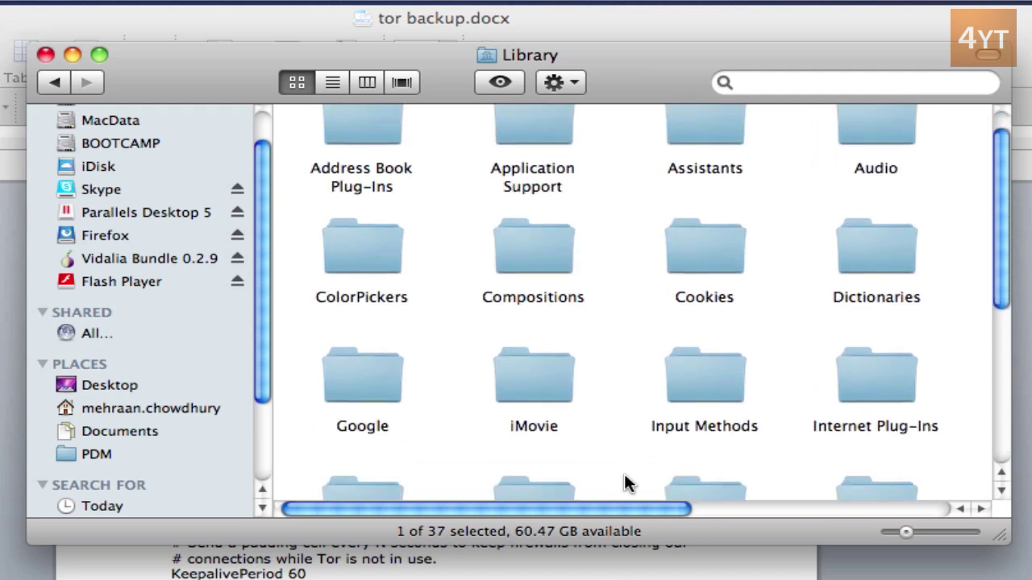
double_click(927, 419)
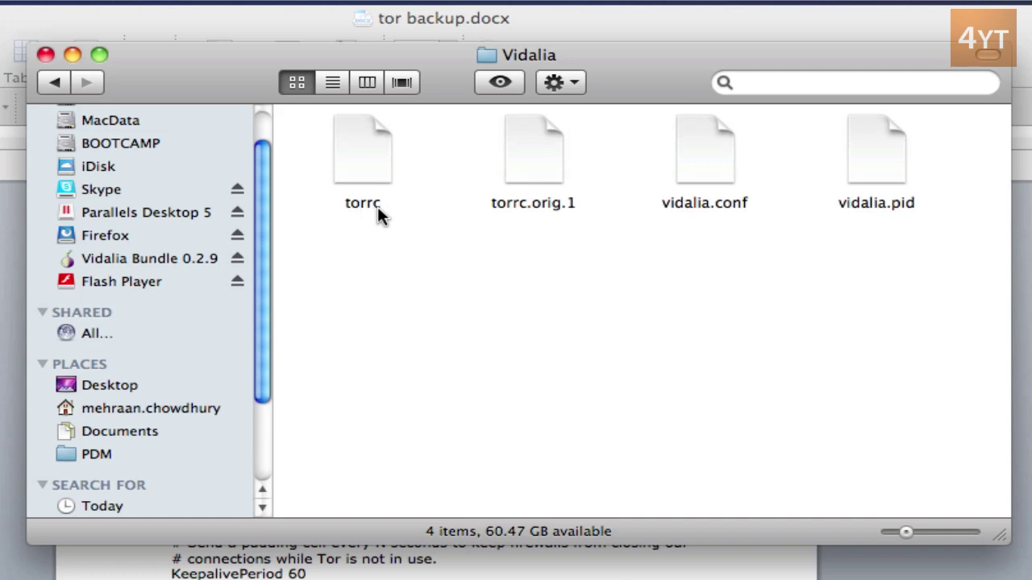
right_click(361, 153)
mouse_move(399, 185)
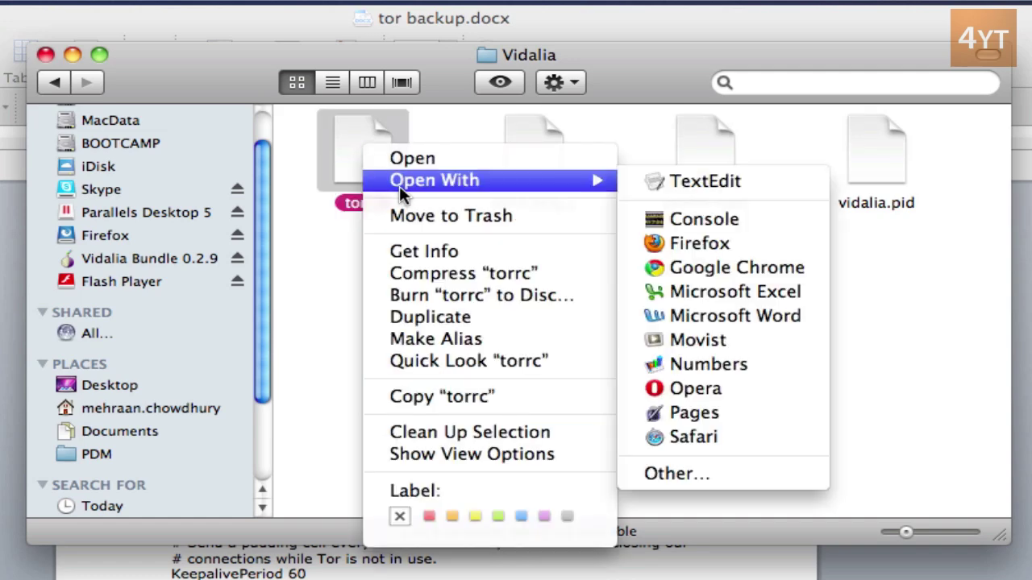
click(656, 179)
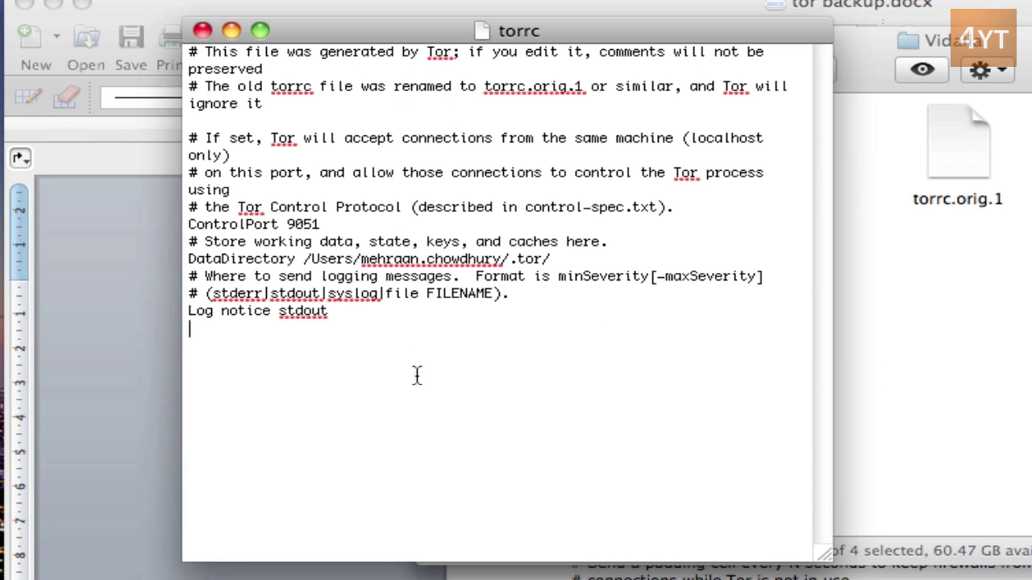
key(super+a)
key(super+v)
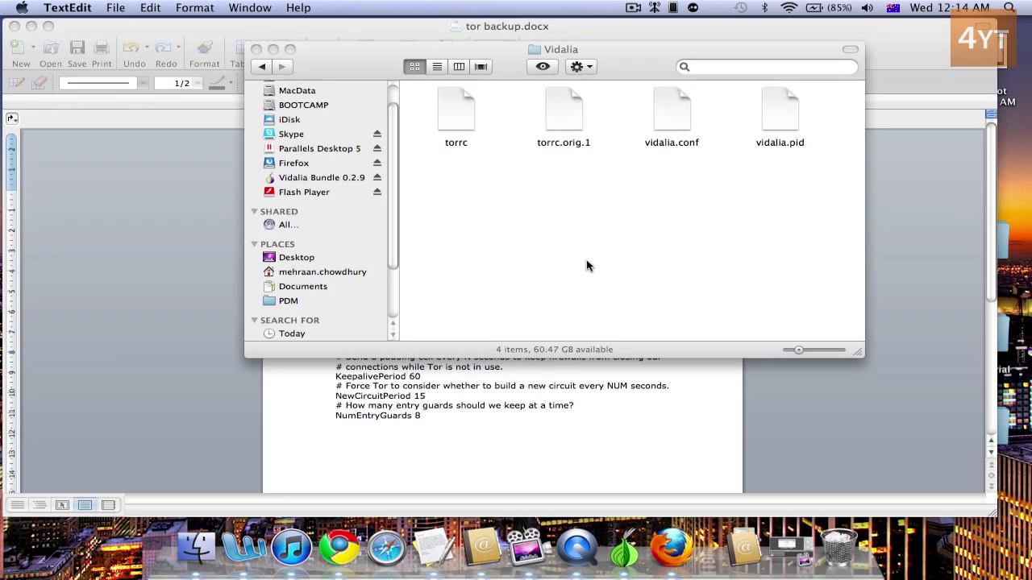
Enlarge the Vidalia folder window and switch it to column view
click(905, 377)
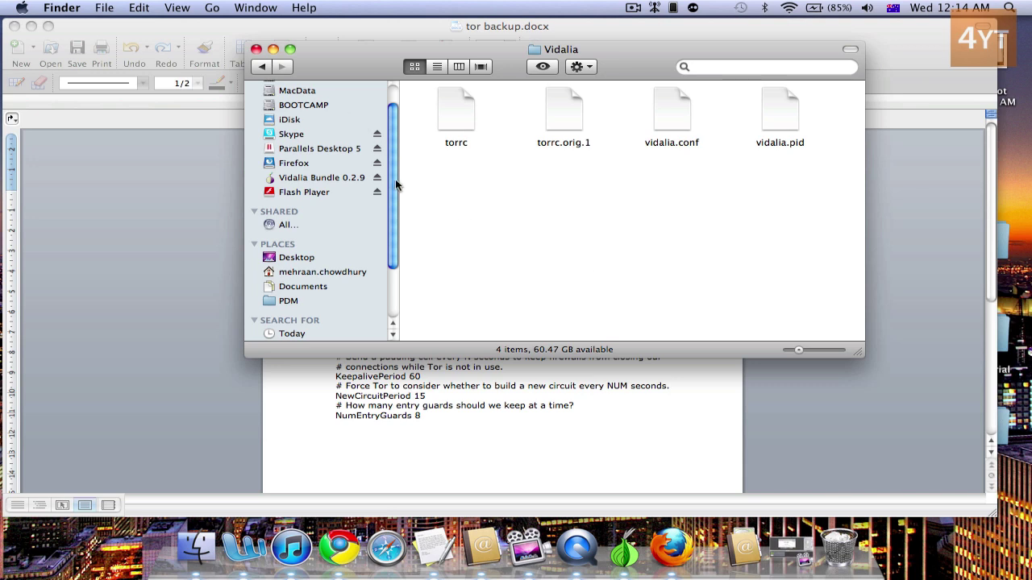
drag(391, 155, 391, 115)
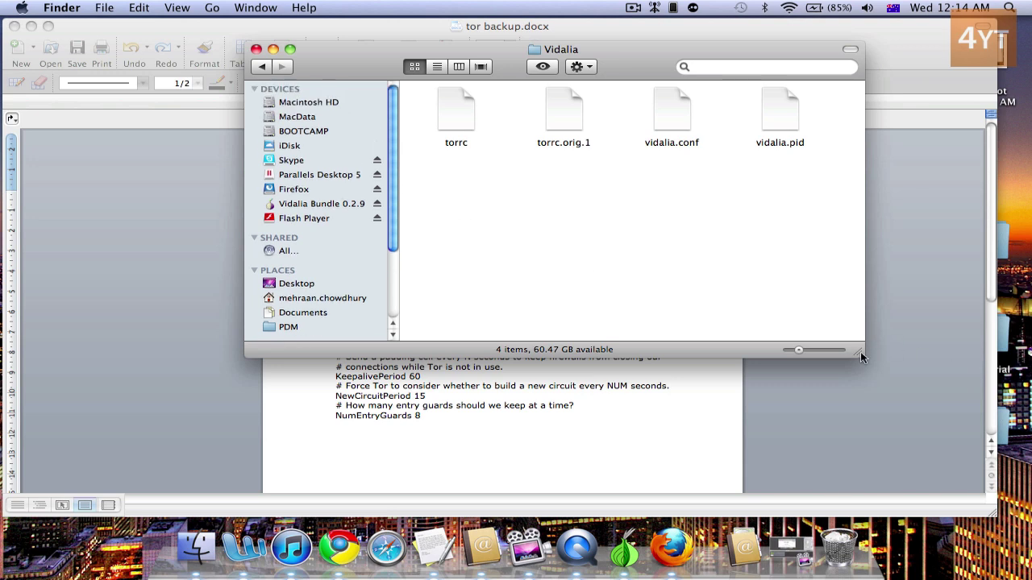
drag(860, 352, 934, 450)
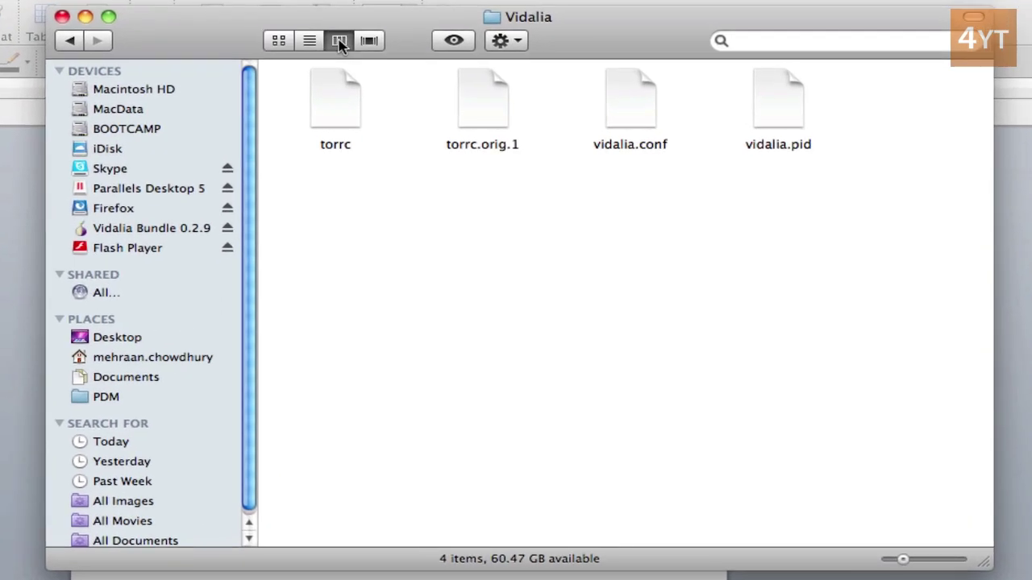
click(459, 66)
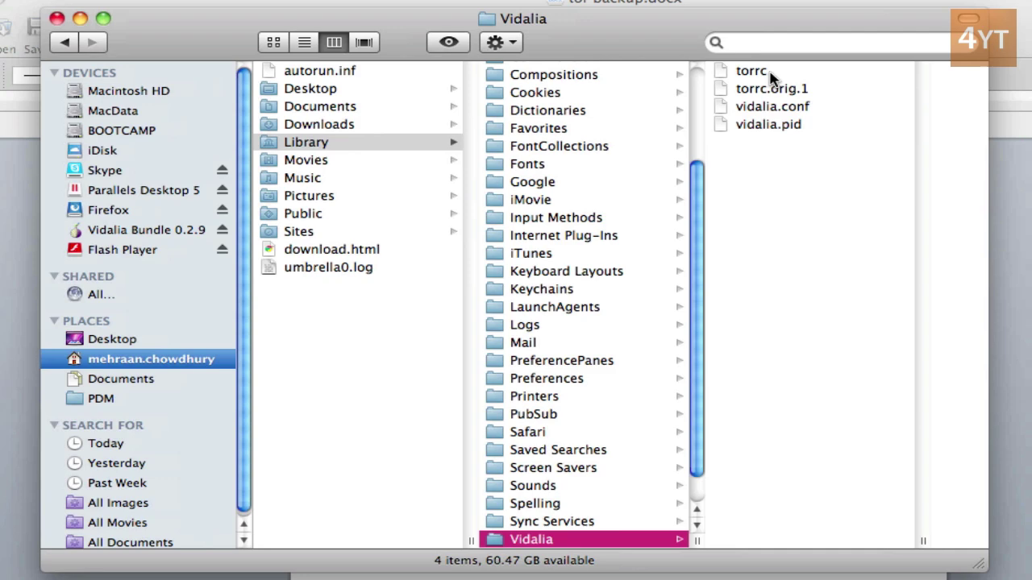
Review torrc's Sharing & Permissions entries in its Get Info window
right_click(766, 72)
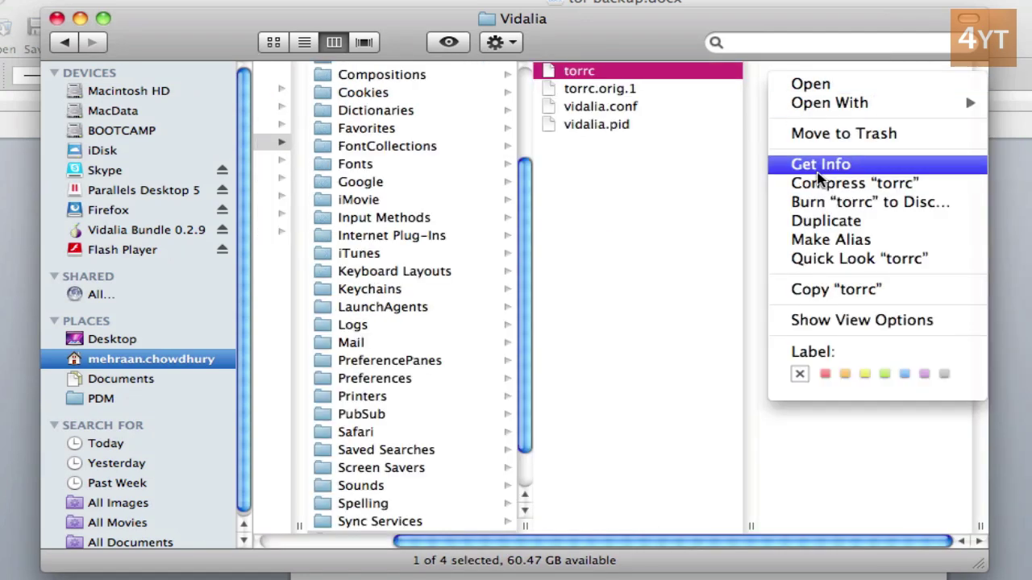
click(819, 166)
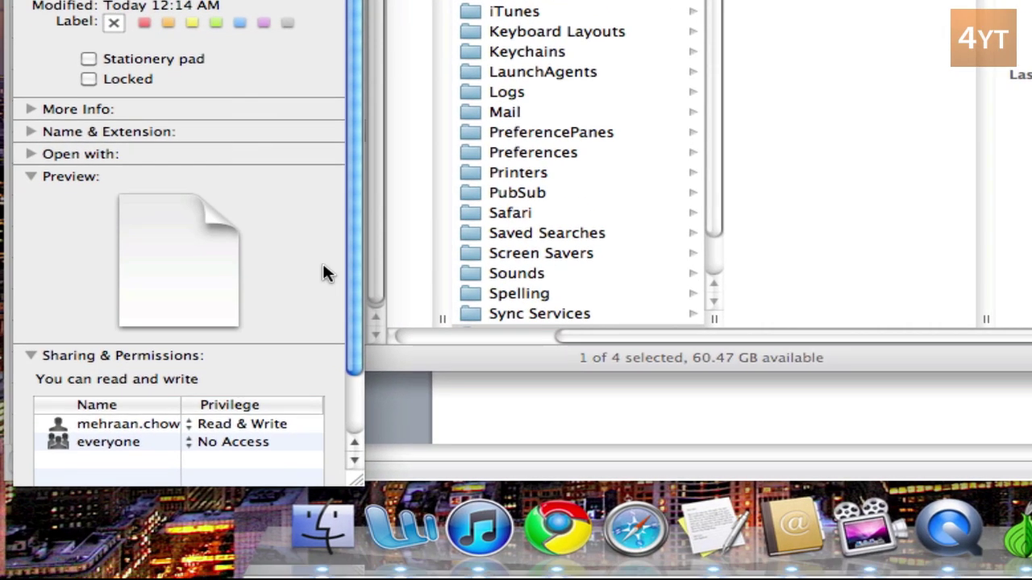
scroll(322, 266, down, 3)
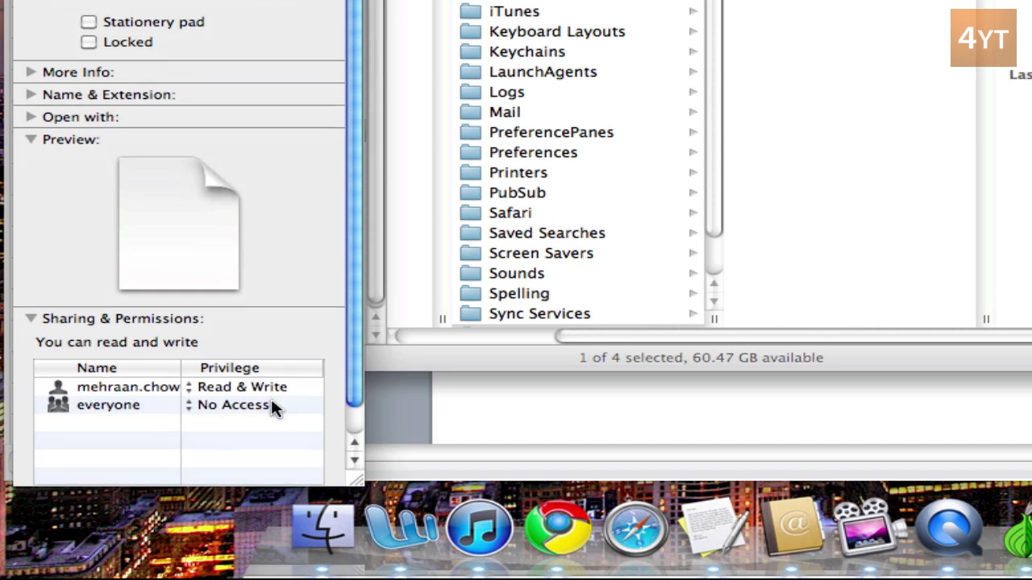
click(125, 386)
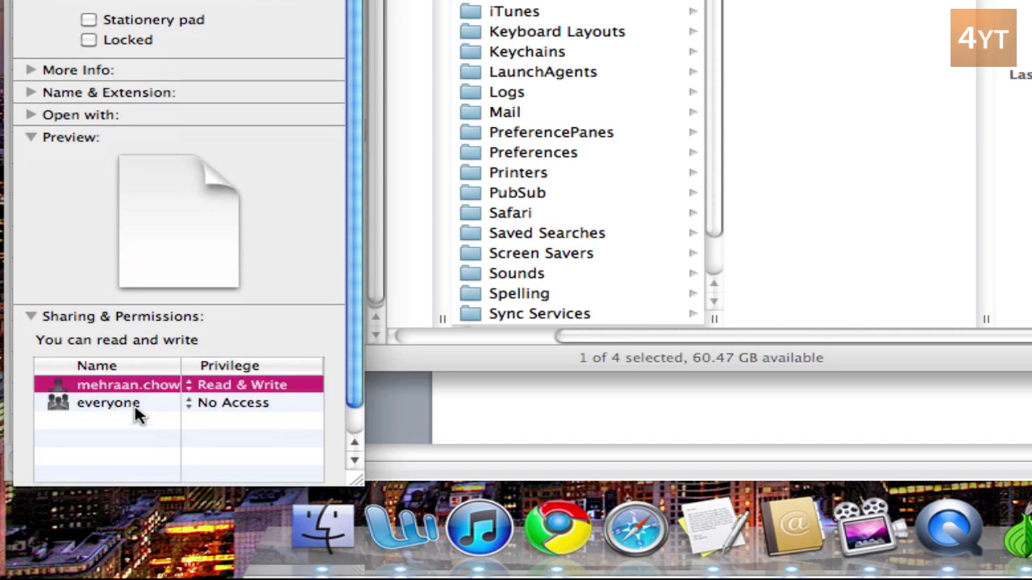
click(177, 406)
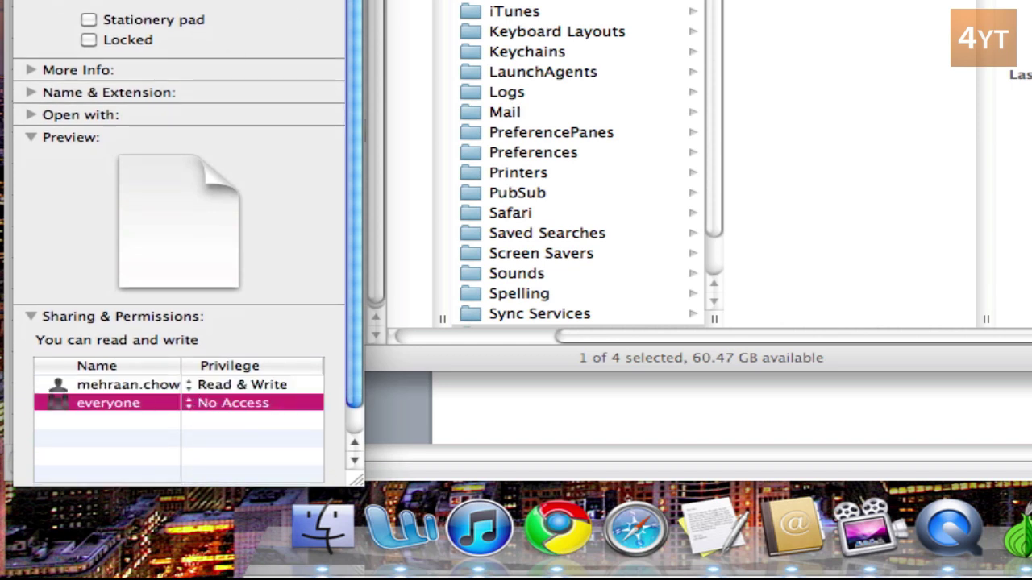
key(super+w)
Check the Vidalia folder's permissions in Get Info, then close the Vidalia folder window
scroll(716, 24, down, 3)
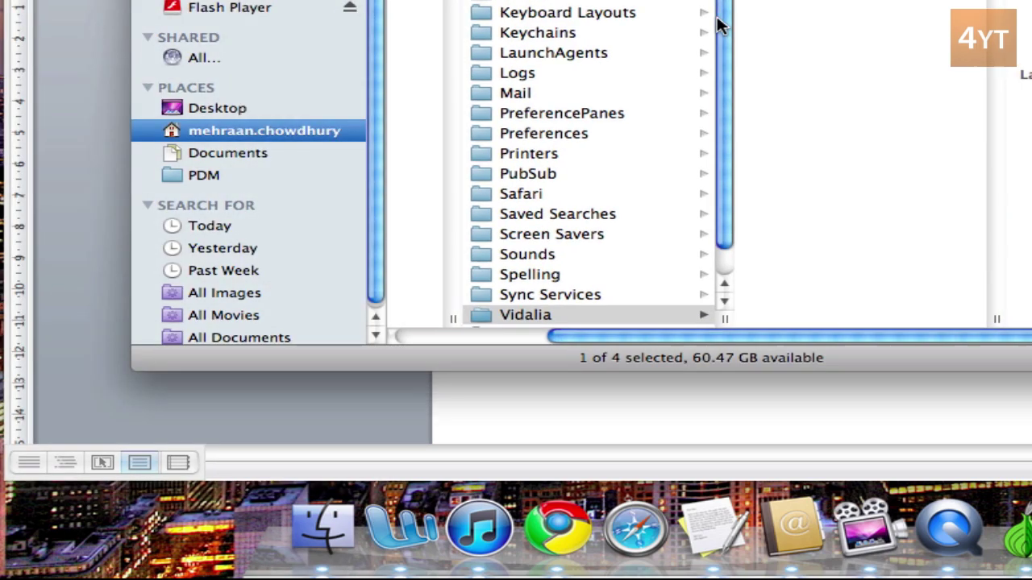
click(545, 277)
right_click(546, 277)
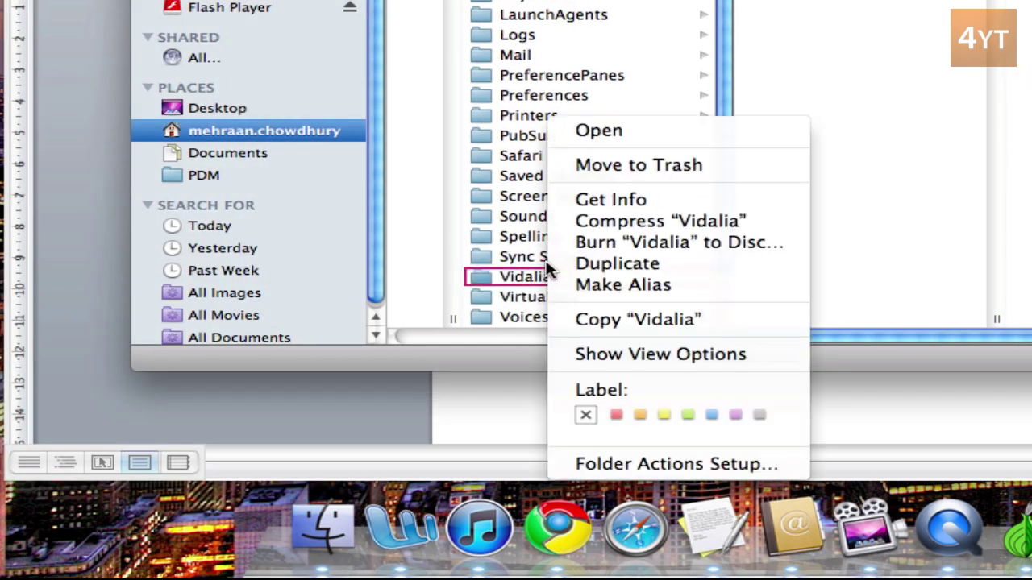
click(591, 200)
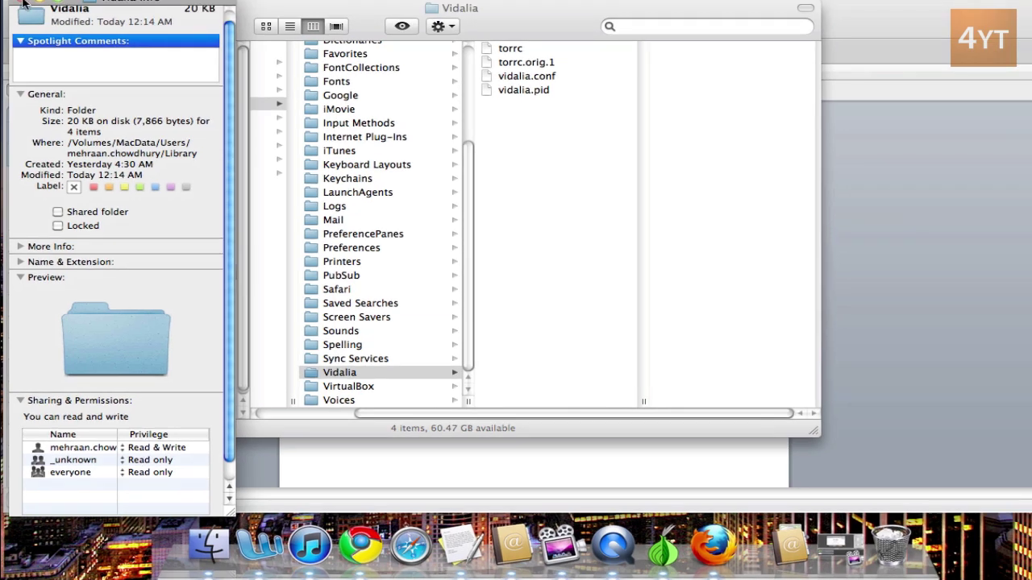
click(23, 4)
scroll(311, 103, left, 3)
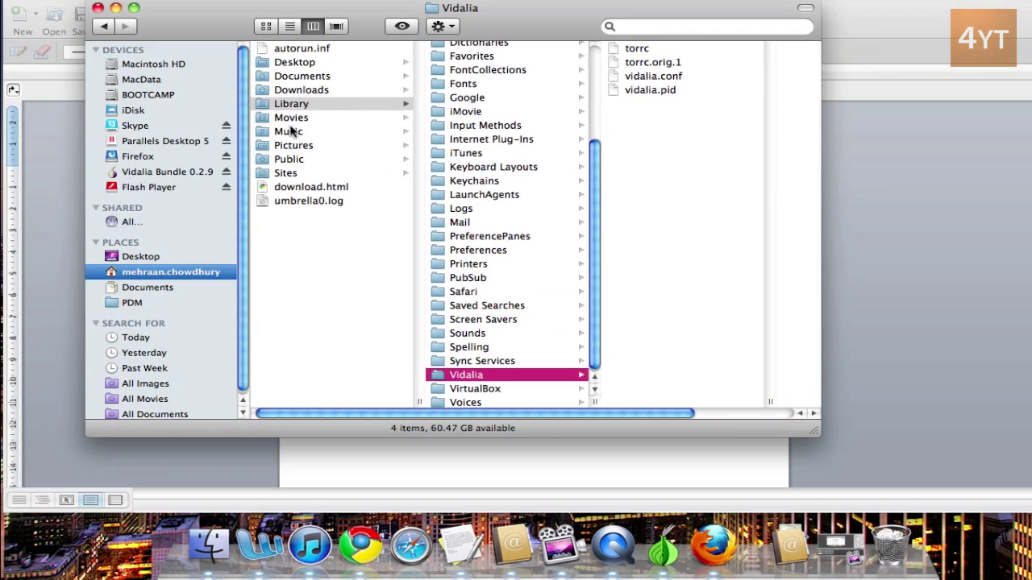
right_click(145, 274)
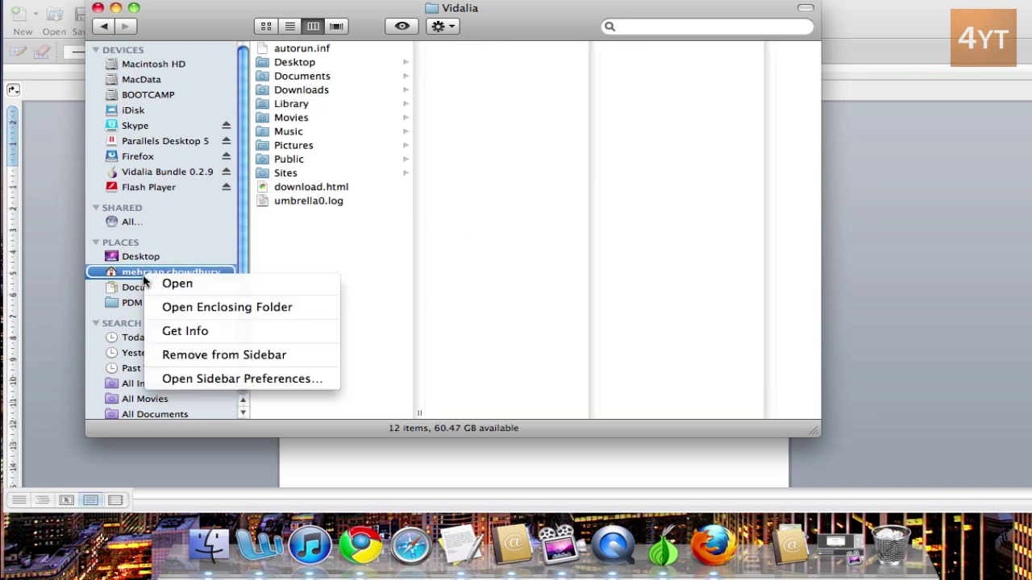
click(206, 305)
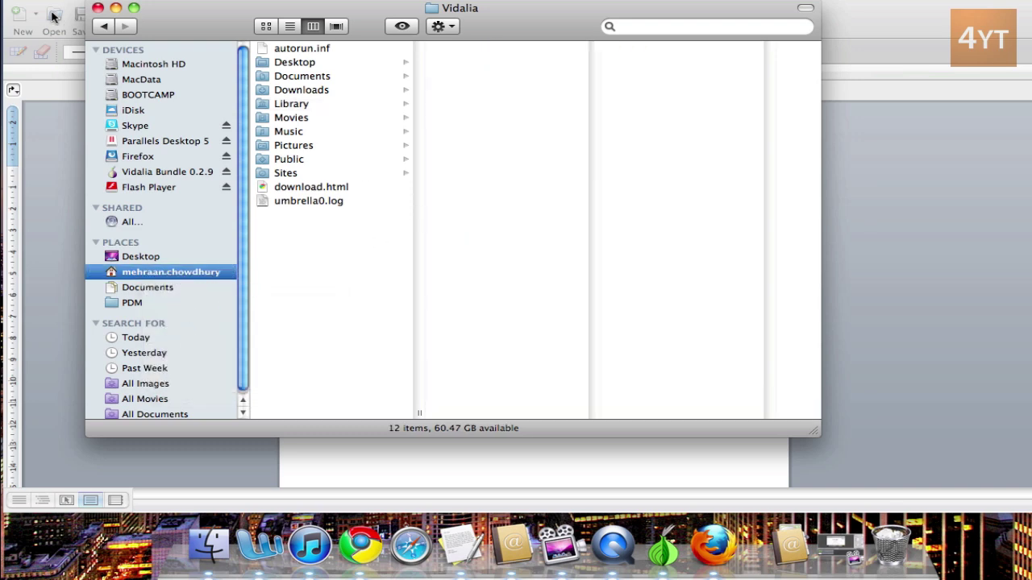
click(97, 8)
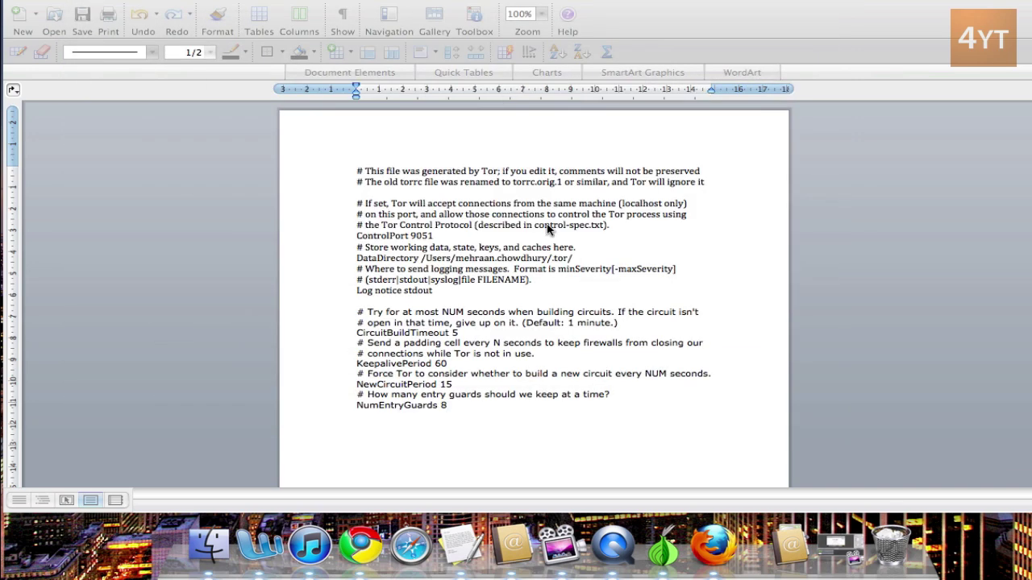
Bring up Vidalia's Control Panel and restart Tor with Stop Tor, then Start Tor
click(430, 397)
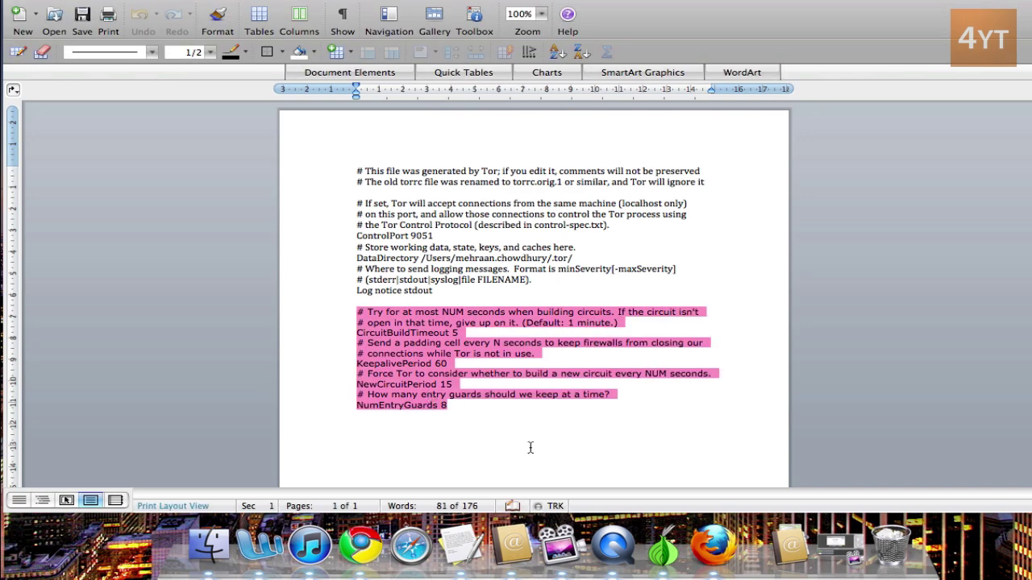
click(667, 547)
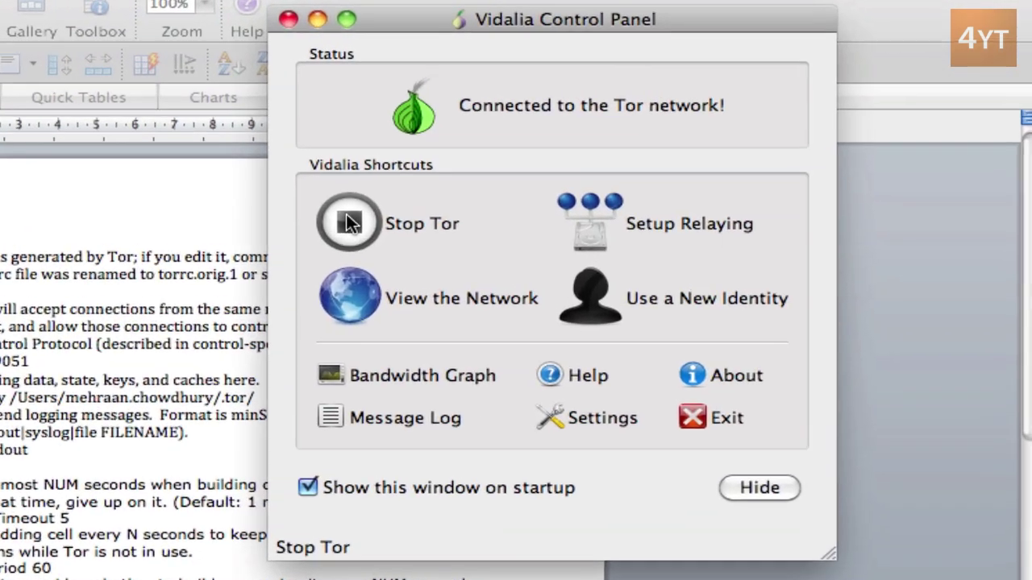
click(632, 151)
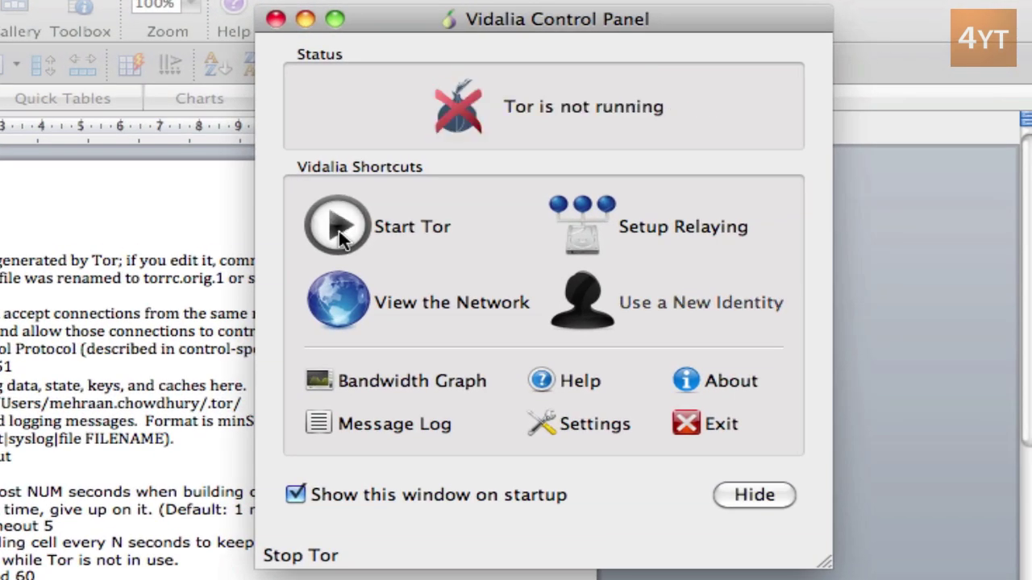
click(338, 227)
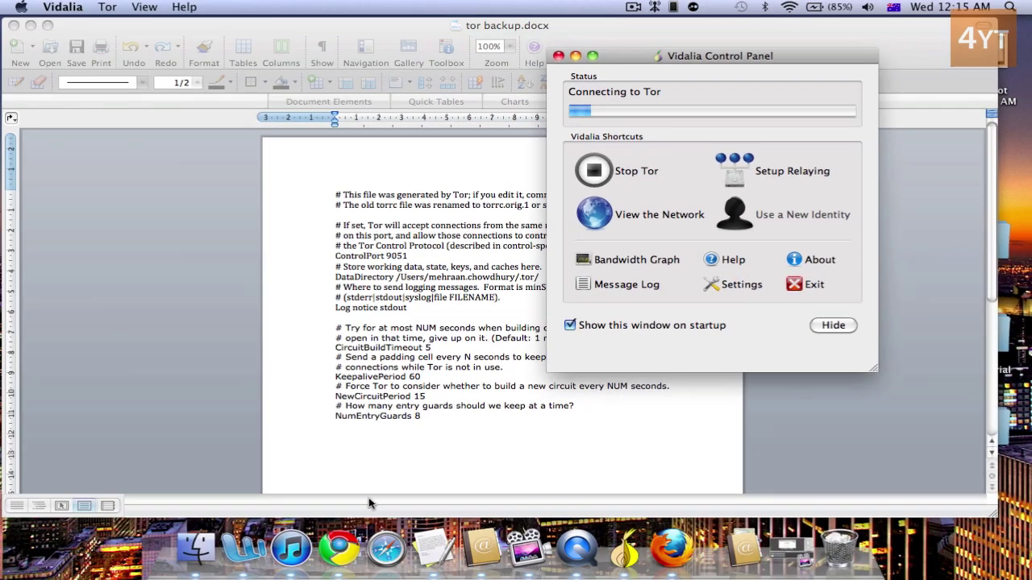
click(665, 544)
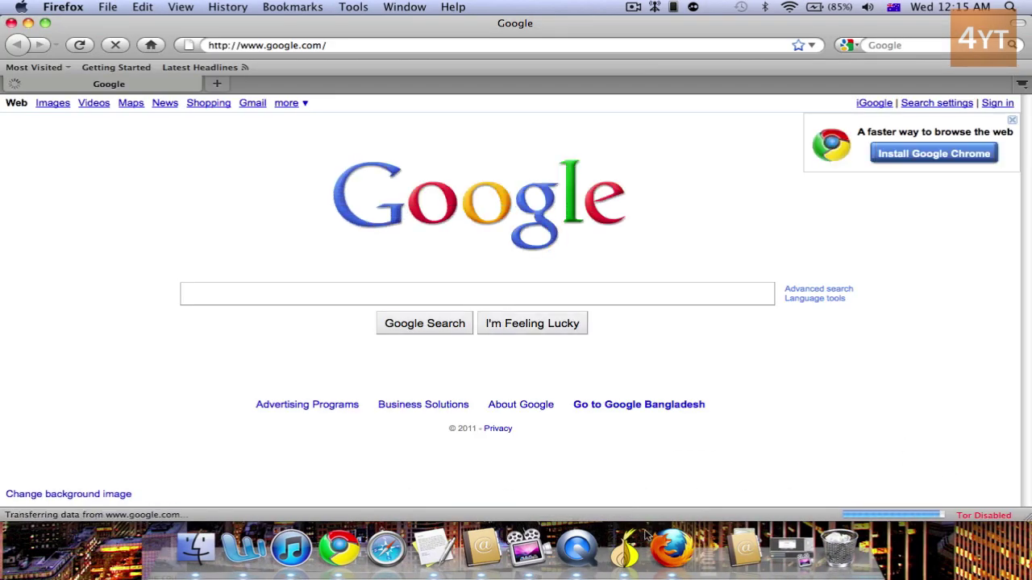
click(637, 542)
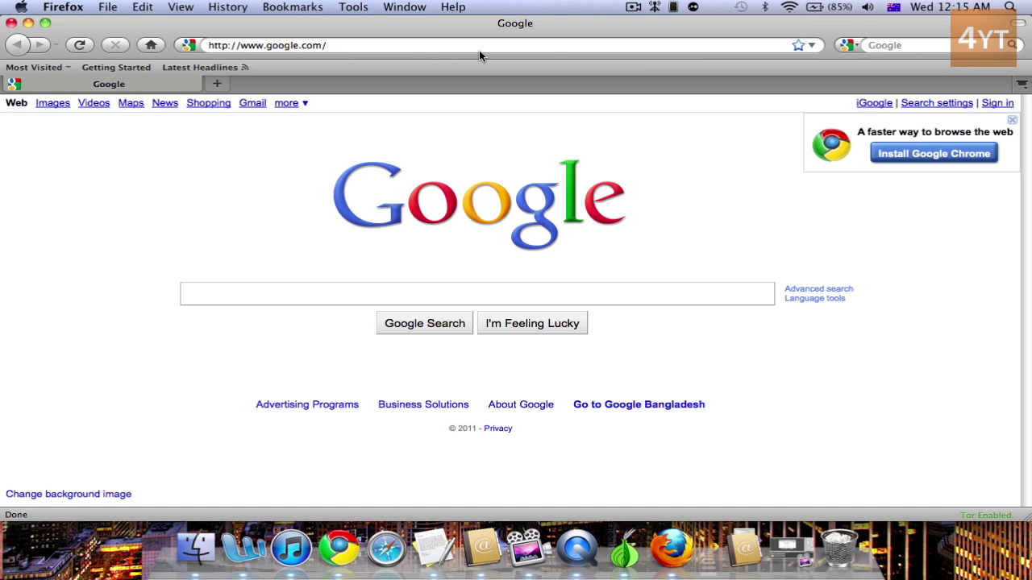
click(217, 83)
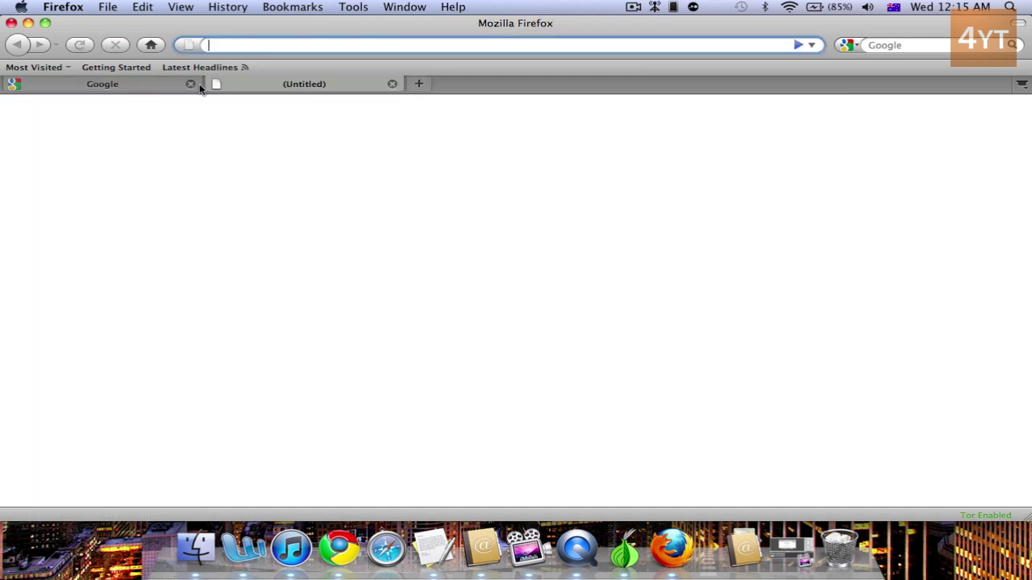
click(192, 84)
text(www.yo)
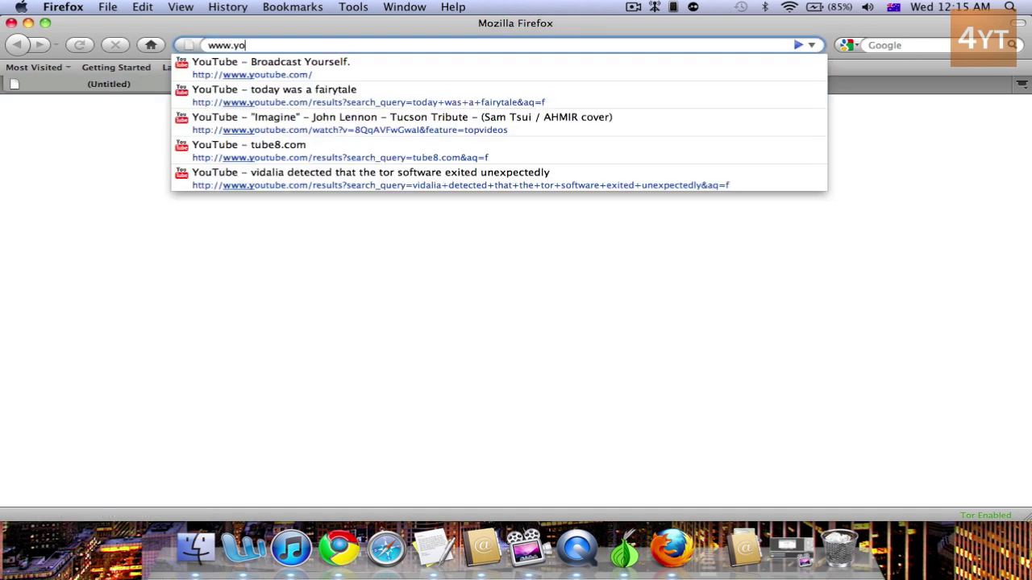
text(utube.com)
key(Return)
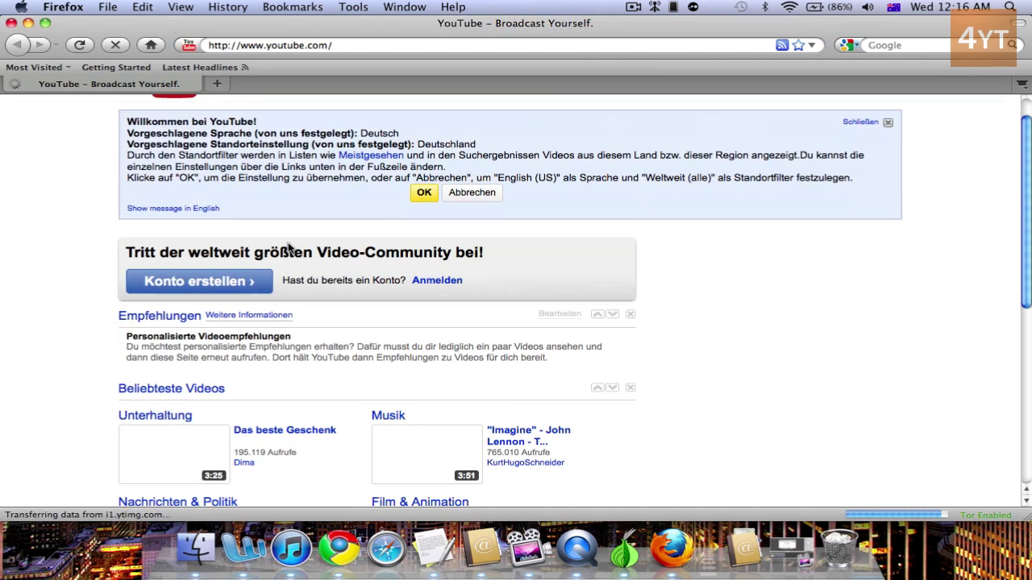
scroll(288, 248, down, 8)
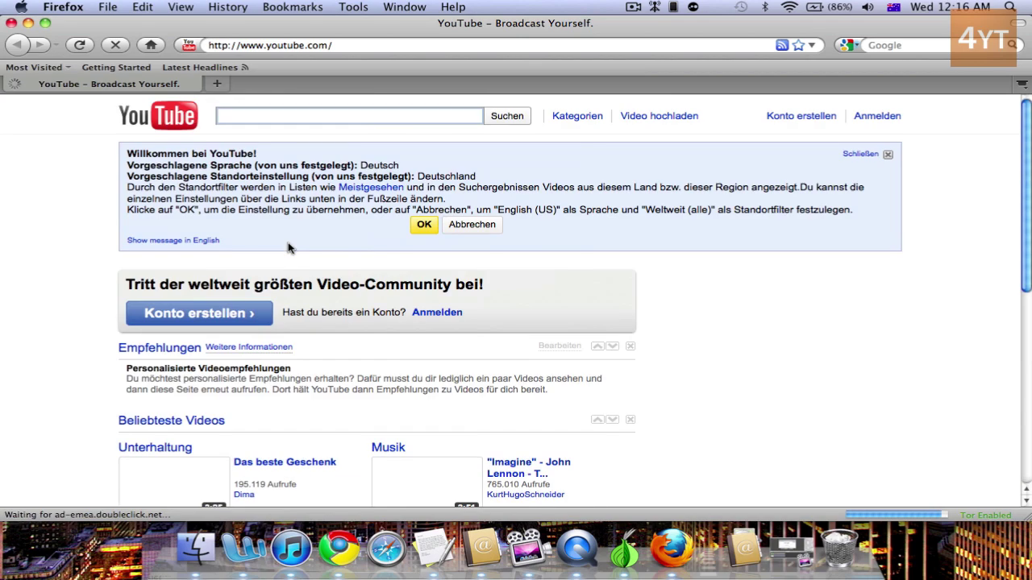